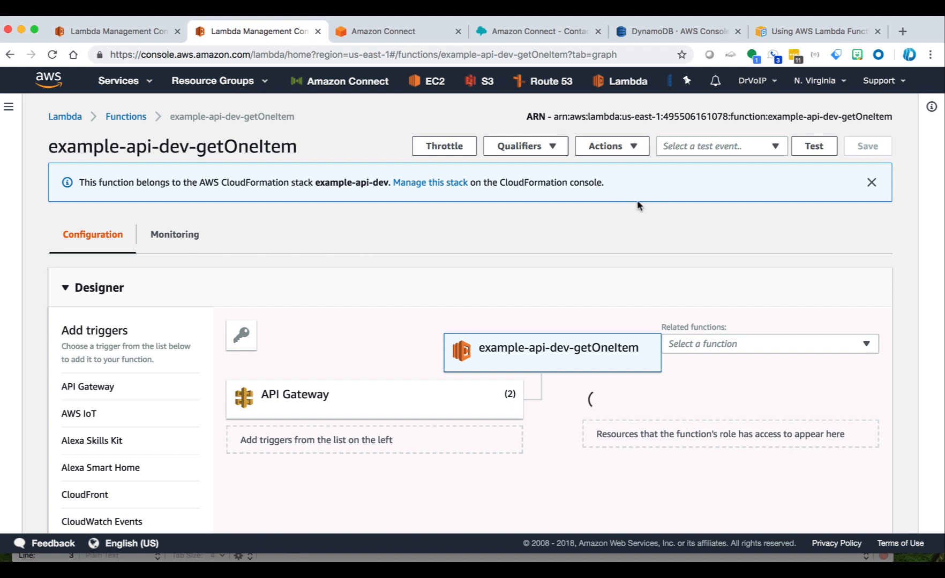
Step: Select the full ARN of the example-api-dev-getOneItem function at the top of its page
{"action": "left_click_drag", "start_coordinate": [555, 117], "coordinate": [899, 119]}
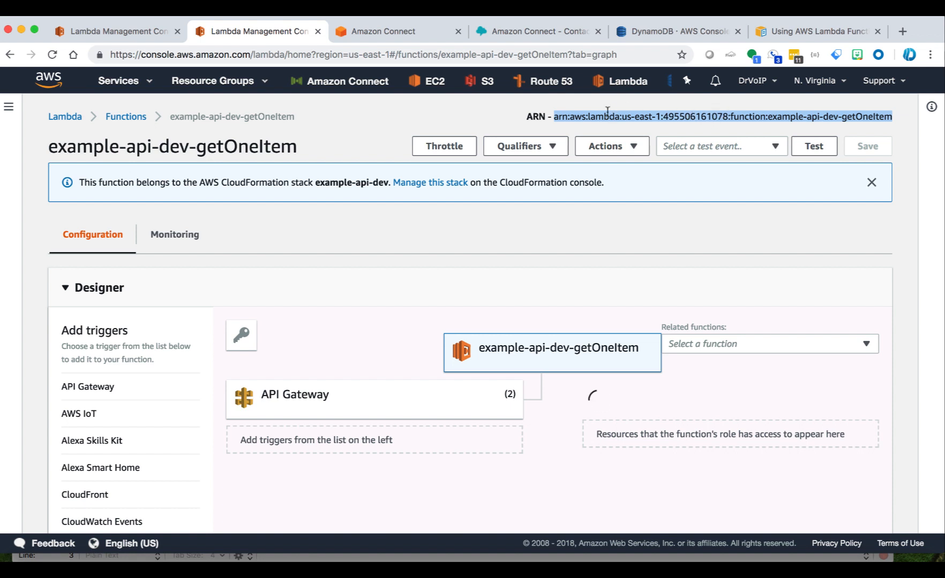
Step: Browse the function's Add triggers list, then switch to the Amazon Connect Contact flows tab
{"action": "left_click", "coordinate": [402, 145]}
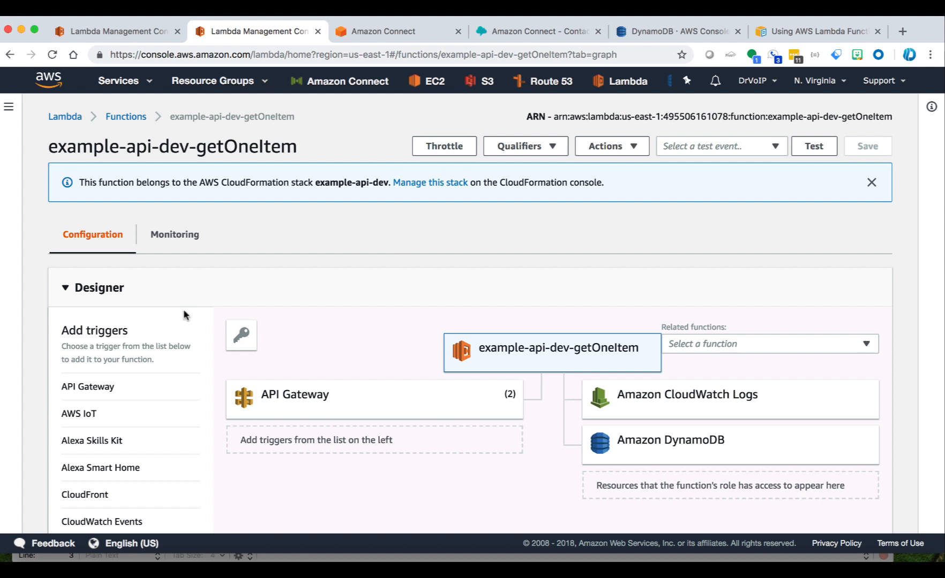
{"action": "double_click", "coordinate": [106, 333]}
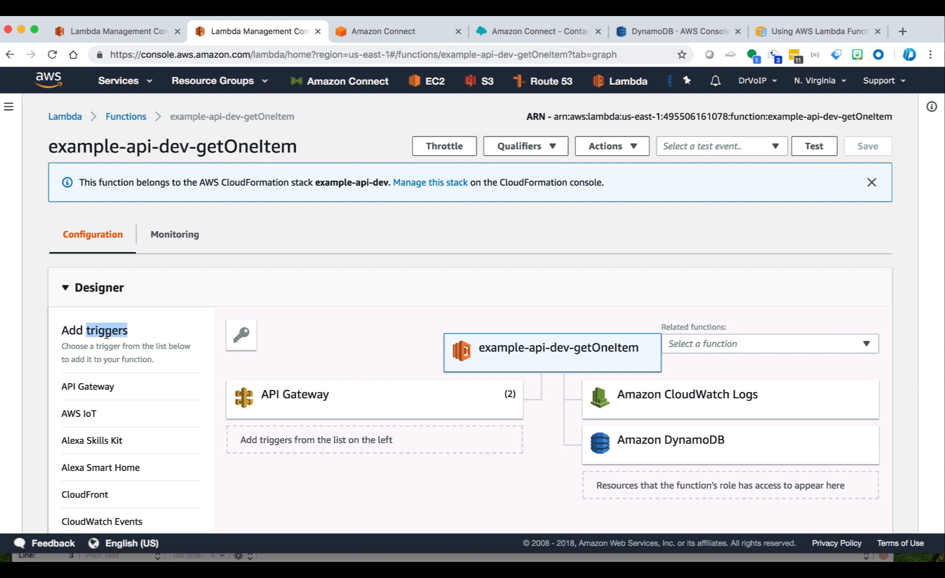
{"action": "left_click", "coordinate": [284, 248]}
{"action": "scroll", "coordinate": [284, 244], "scroll_direction": "down", "scroll_amount": 3}
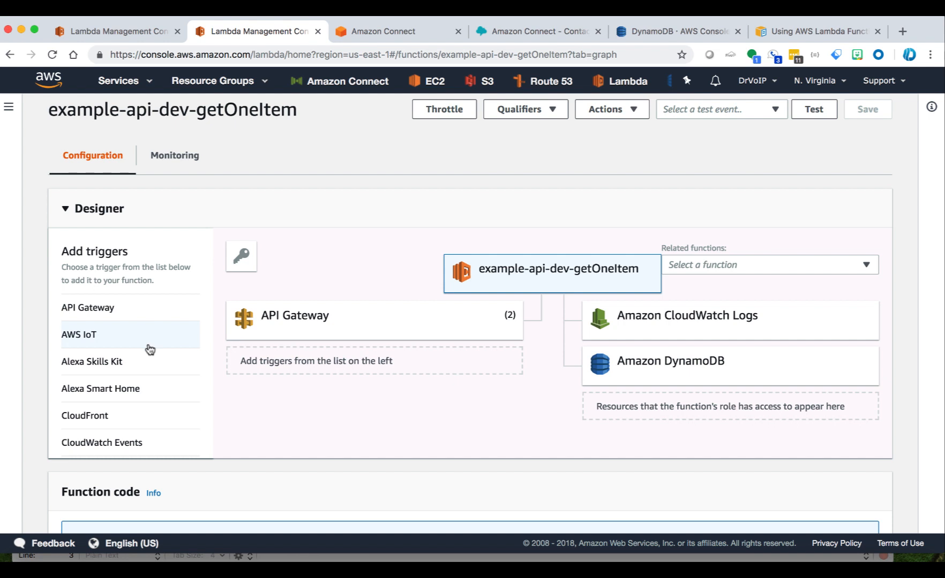
{"action": "scroll", "coordinate": [150, 349], "scroll_direction": "down", "scroll_amount": 6}
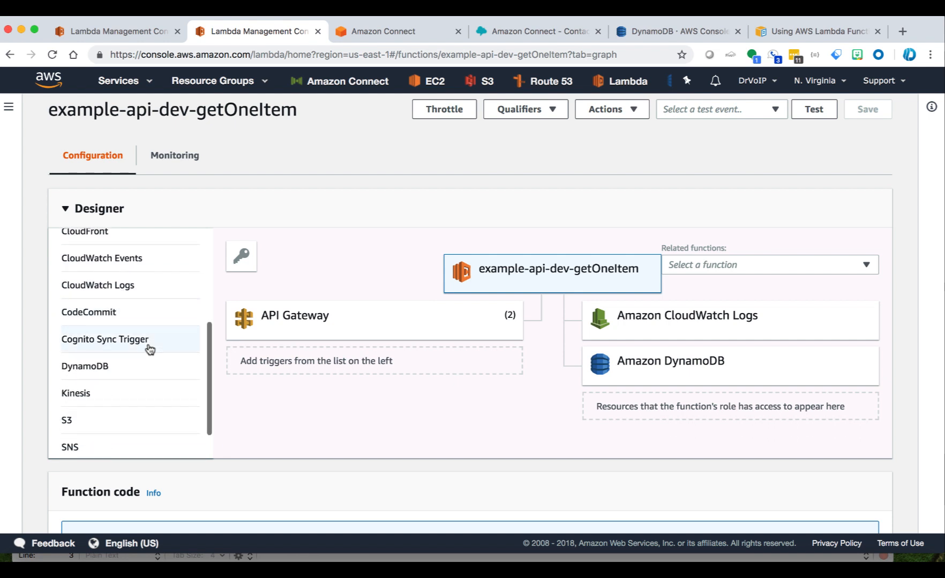
{"action": "scroll", "coordinate": [150, 349], "scroll_direction": "down", "scroll_amount": 1}
{"action": "scroll", "coordinate": [150, 349], "scroll_direction": "up", "scroll_amount": 5}
{"action": "scroll", "coordinate": [150, 349], "scroll_direction": "up", "scroll_amount": 6}
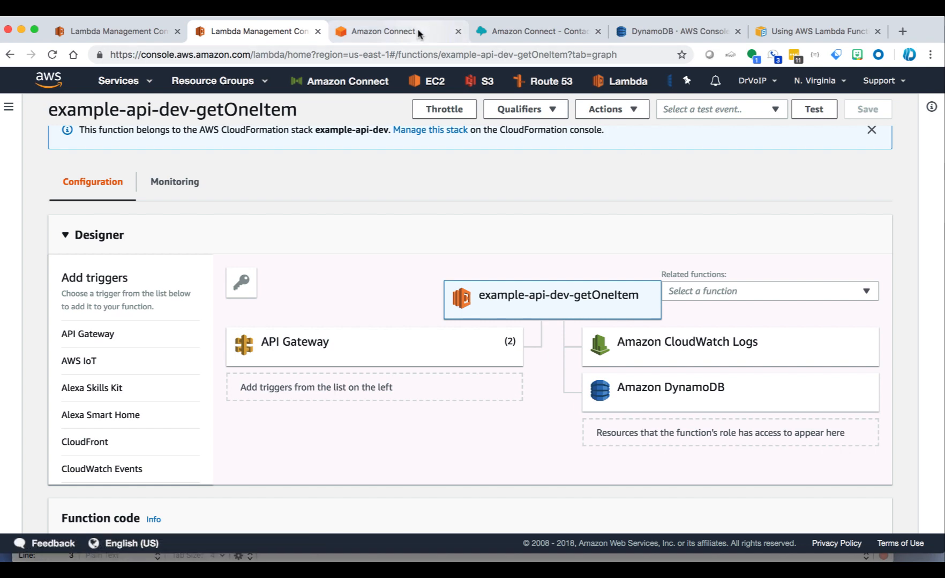
{"action": "left_click", "coordinate": [546, 32]}
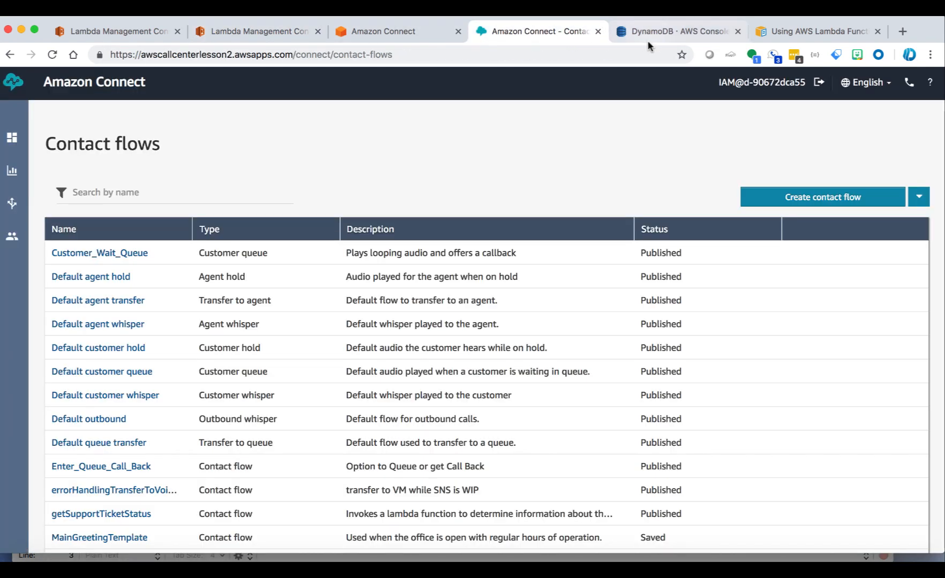
Step: Move past the DynamoDB table items to the 'Using AWS Lambda Functions' documentation page
{"action": "left_click", "coordinate": [672, 30]}
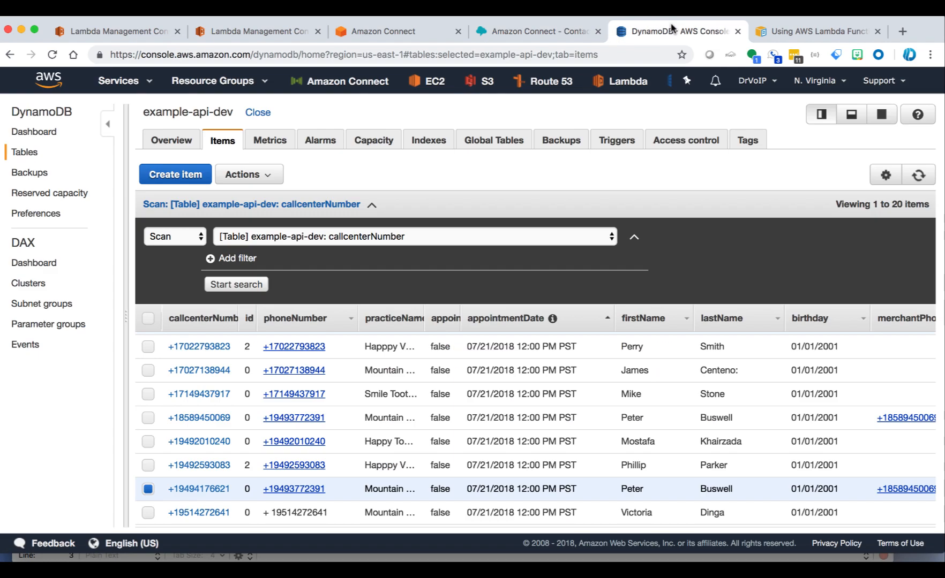
{"action": "left_click", "coordinate": [797, 32]}
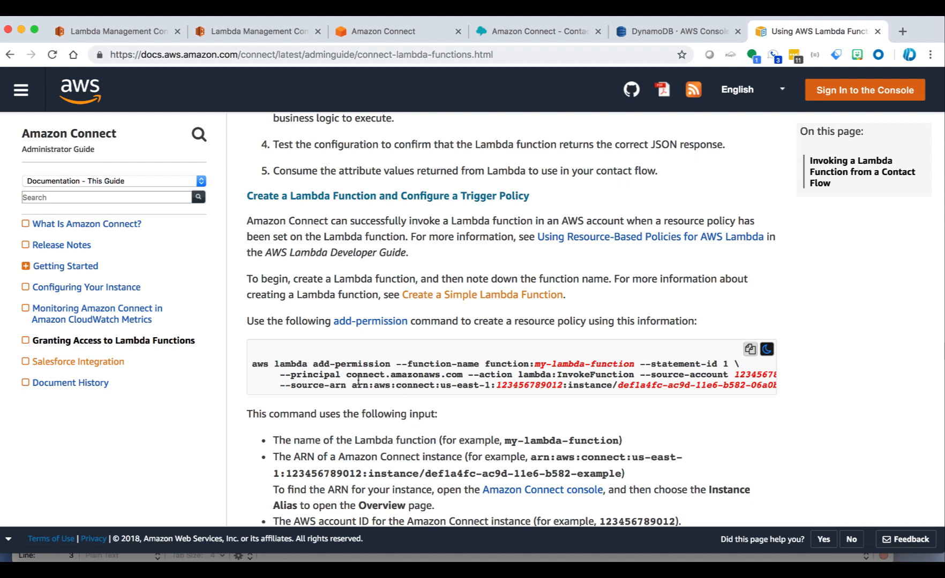
Step: Copy the guide's example add-permission command for granting Amazon Connect Lambda access
{"action": "left_click", "coordinate": [747, 352]}
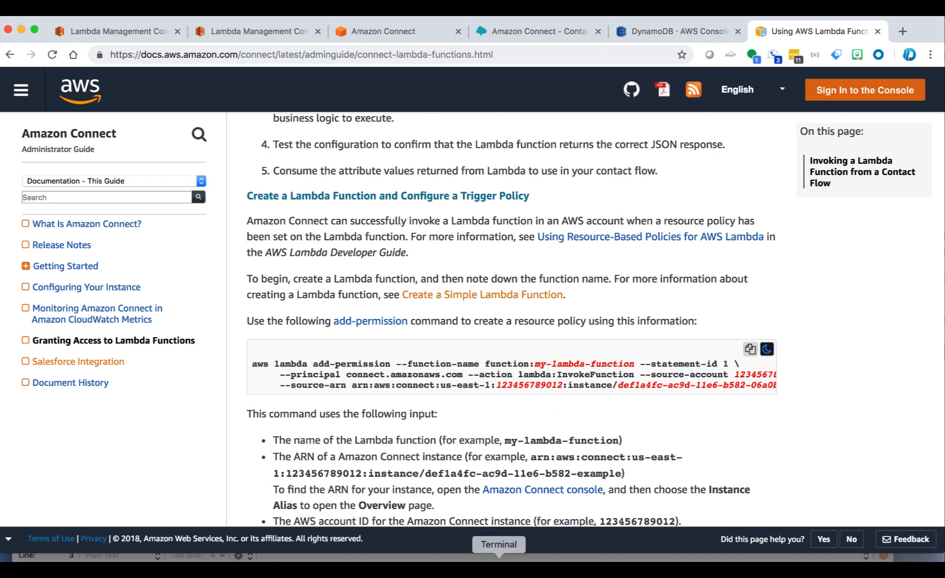
{"action": "left_click", "coordinate": [498, 560]}
Step: Run 'aws' in Terminal to confirm the CLI is installed, then return to the getOneItem function page
{"action": "left_click_drag", "start_coordinate": [622, 149], "coordinate": [600, 211]}
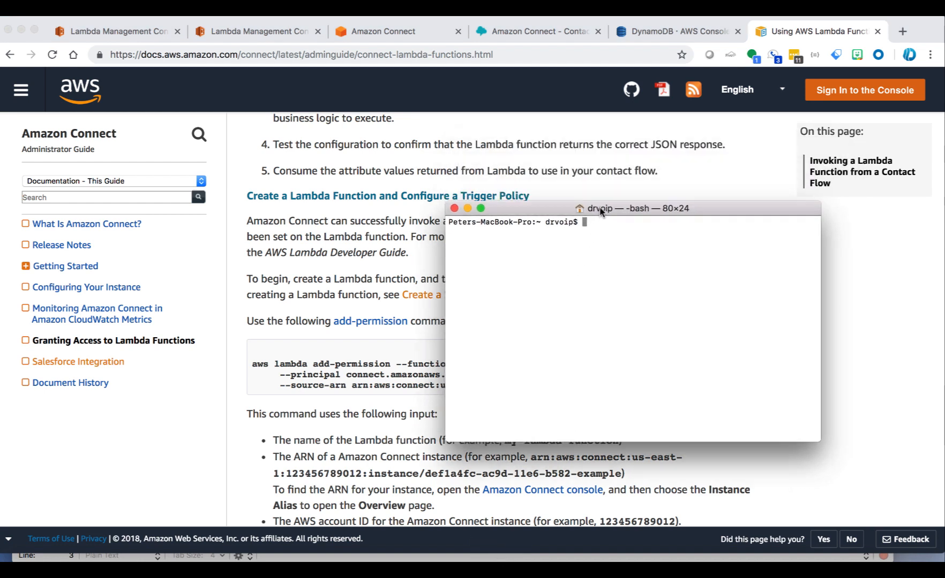
{"action": "type", "text": "aws"}
{"action": "key", "text": "Return"}
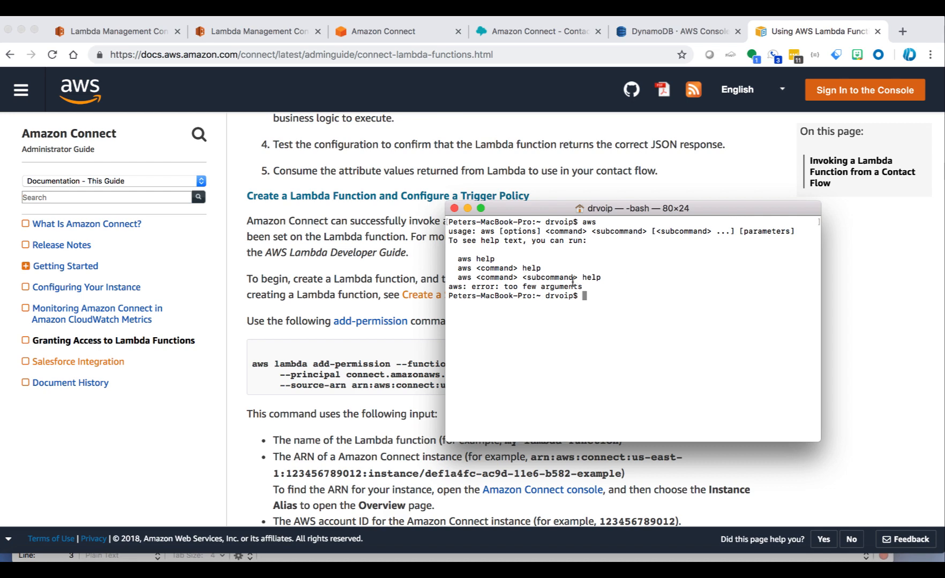
{"action": "left_click", "coordinate": [382, 359]}
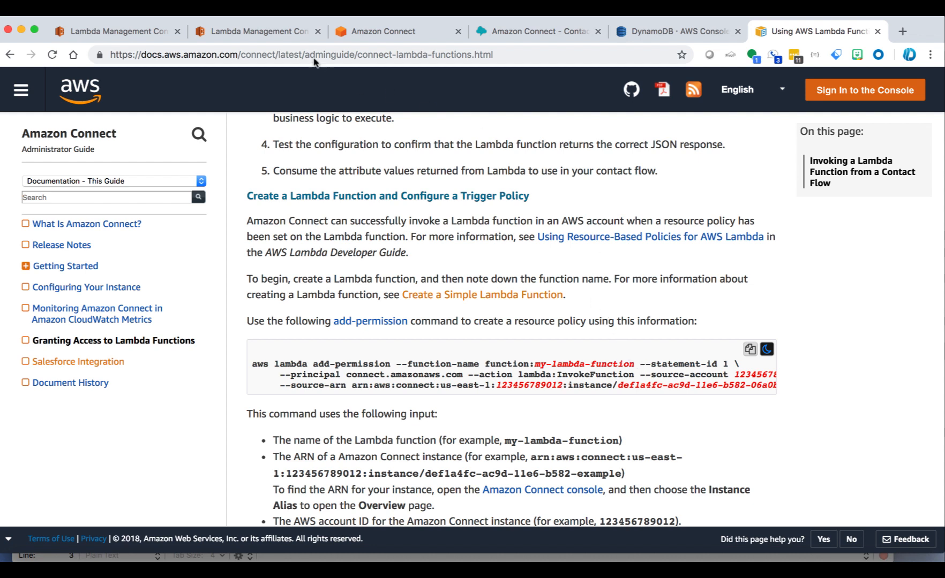
{"action": "left_click", "coordinate": [263, 33]}
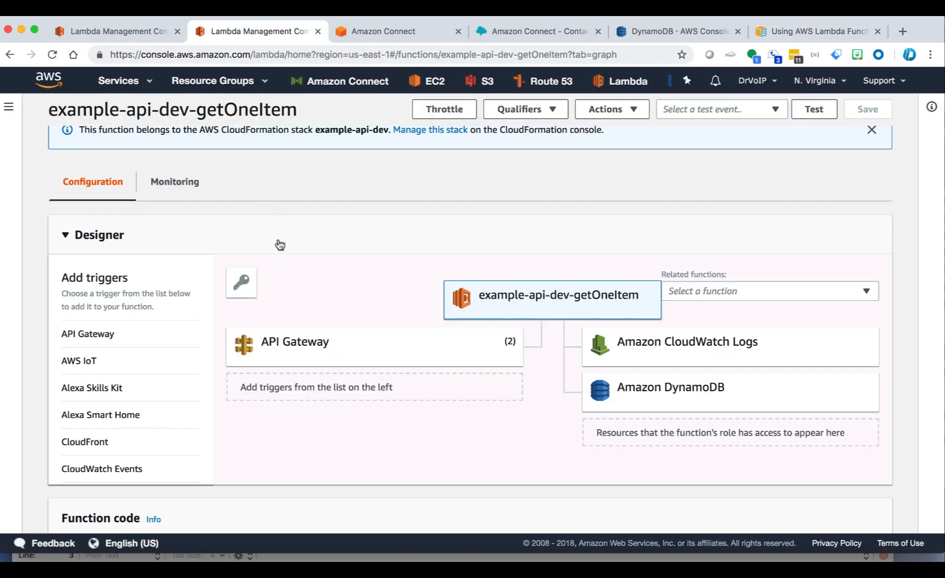
Step: Show getOneItem's permissions, scrolling to its API Gateway function policy and execution role JSON
{"action": "left_click", "coordinate": [244, 287]}
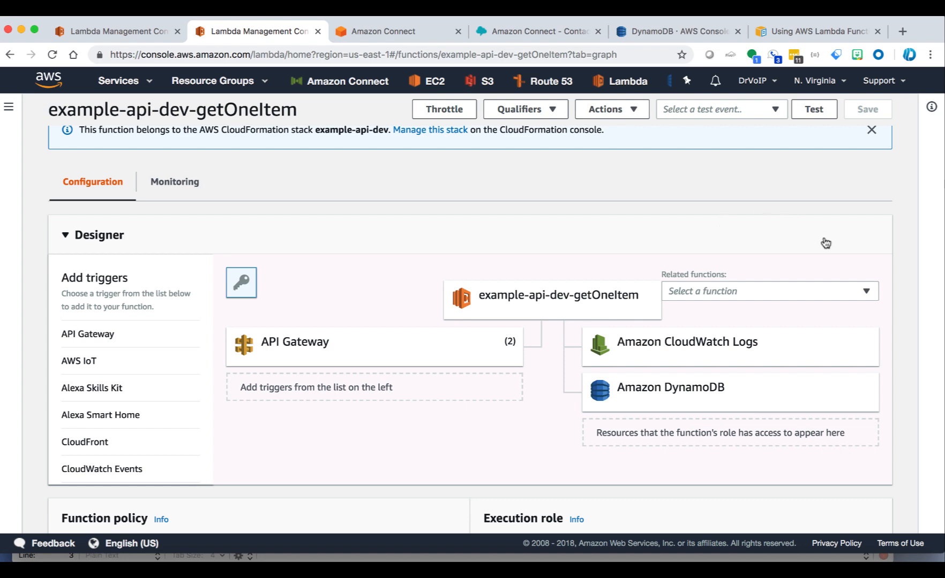
{"action": "left_click", "coordinate": [936, 262]}
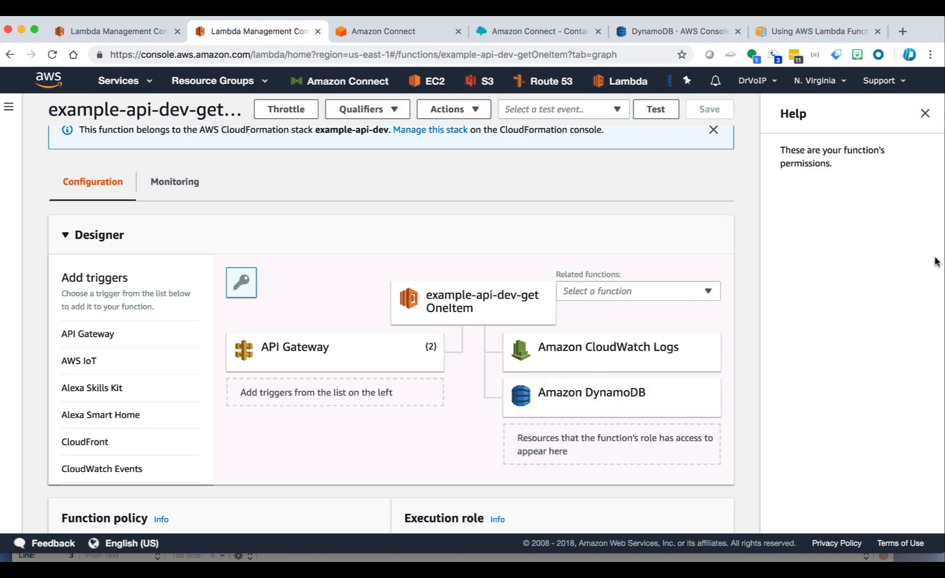
{"action": "scroll", "coordinate": [936, 262], "scroll_direction": "right", "scroll_amount": 3}
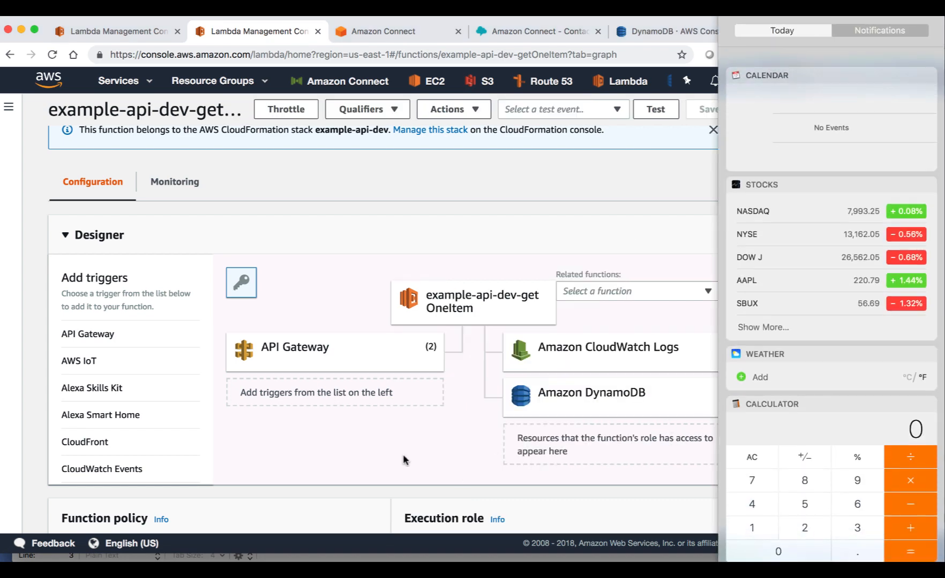
{"action": "left_click", "coordinate": [457, 475]}
{"action": "scroll", "coordinate": [403, 456], "scroll_direction": "down", "scroll_amount": 4}
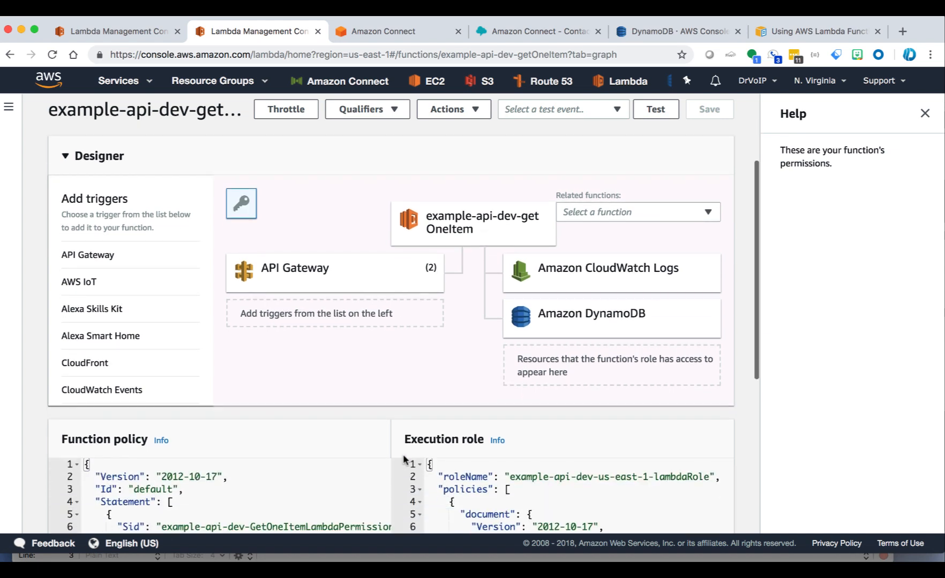
{"action": "scroll", "coordinate": [404, 457], "scroll_direction": "down", "scroll_amount": 10}
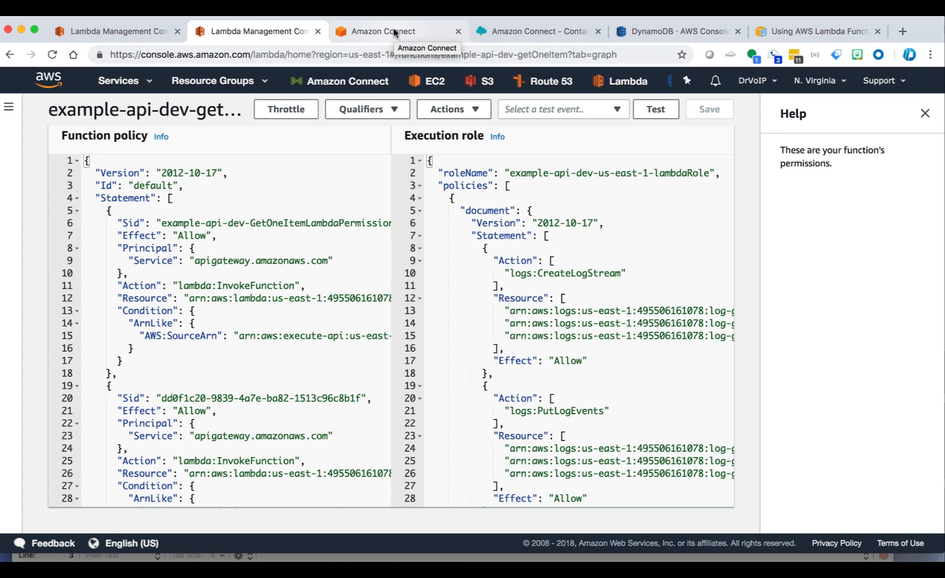
Step: Look up the Amazon Connect instance ARN on the Overview page, then return to the Lambda access guide
{"action": "left_click", "coordinate": [533, 31]}
{"action": "left_click", "coordinate": [658, 32]}
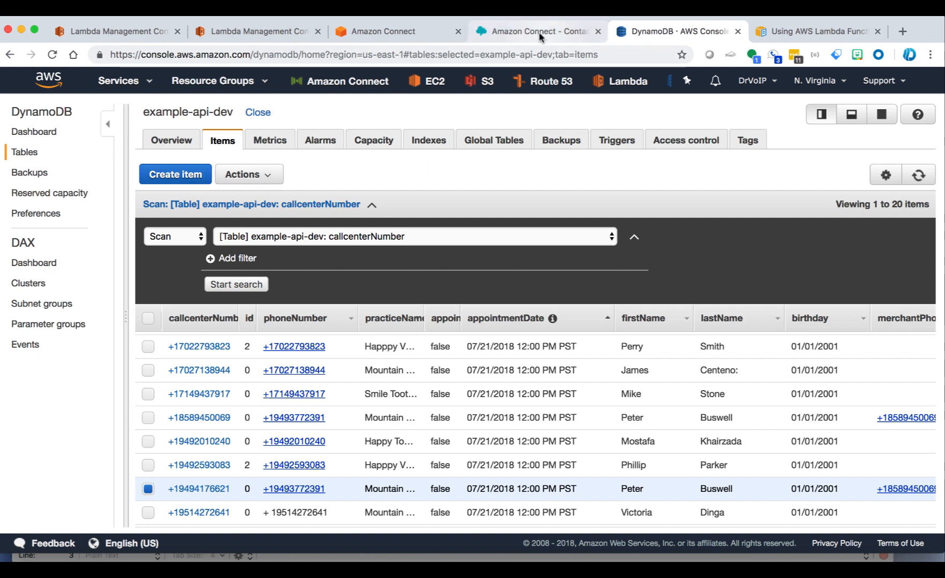
{"action": "left_click", "coordinate": [397, 33]}
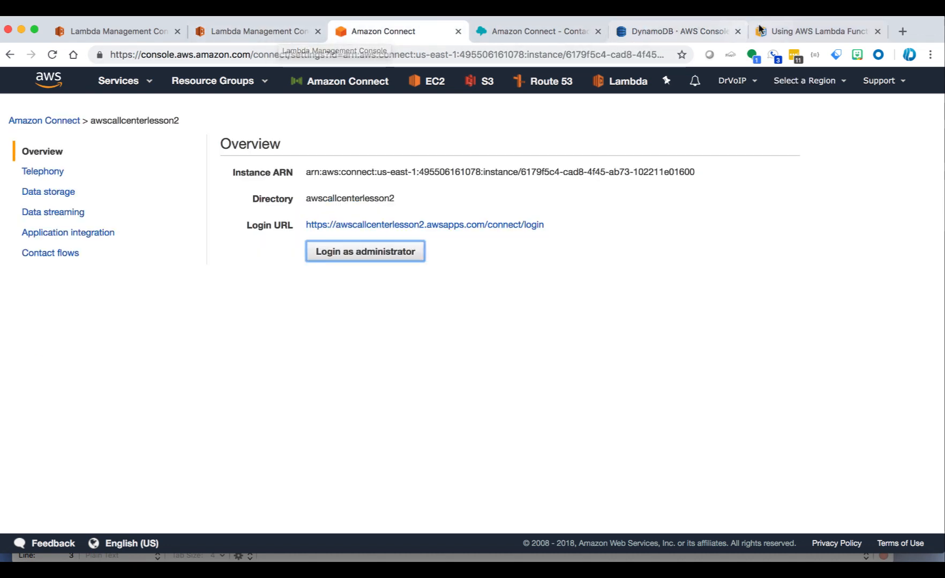
{"action": "left_click", "coordinate": [792, 33]}
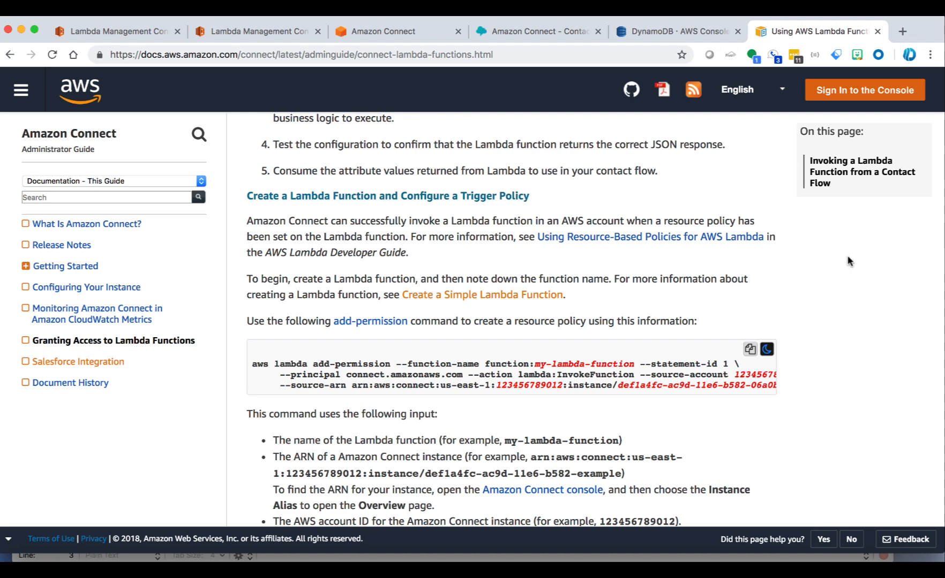
Step: Return to the Contact flows list showing getSupportTicketStatus and MainGreetingTemplate
{"action": "left_click", "coordinate": [512, 32]}
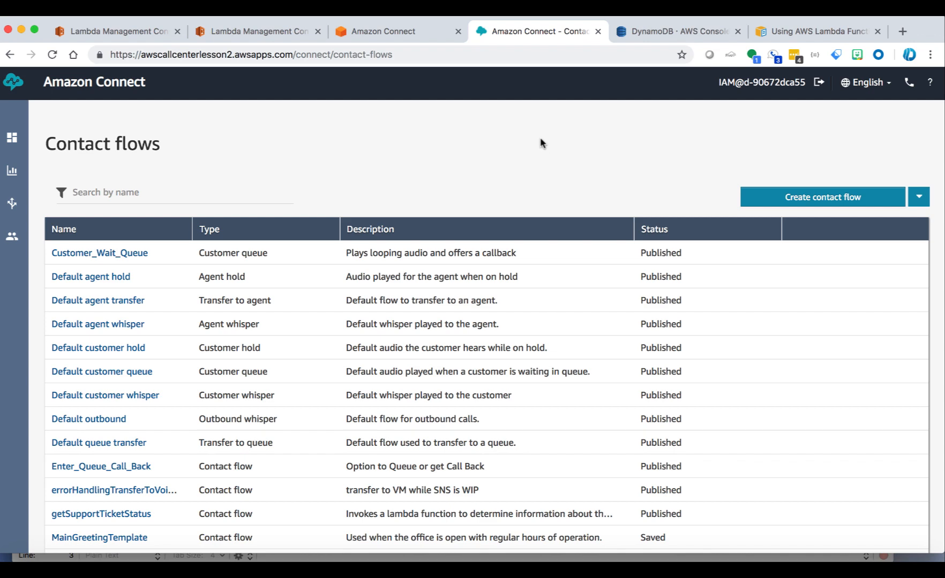
Step: Open the Step 2 Main Greeting flow and pan to its Pressed 3 transfer to getSupportTicketStatus
{"action": "scroll", "coordinate": [540, 139], "scroll_direction": "down", "scroll_amount": 5}
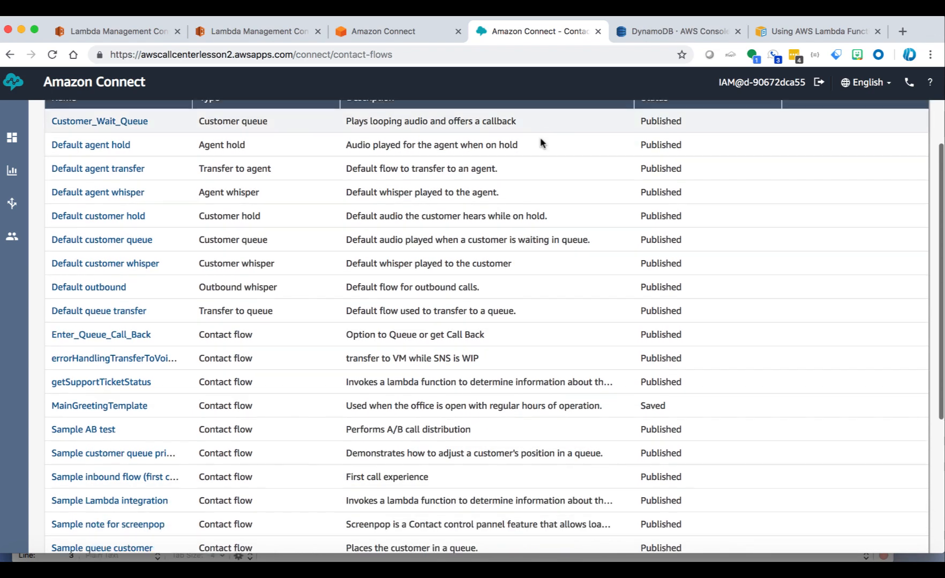
{"action": "scroll", "coordinate": [540, 142], "scroll_direction": "down", "scroll_amount": 5}
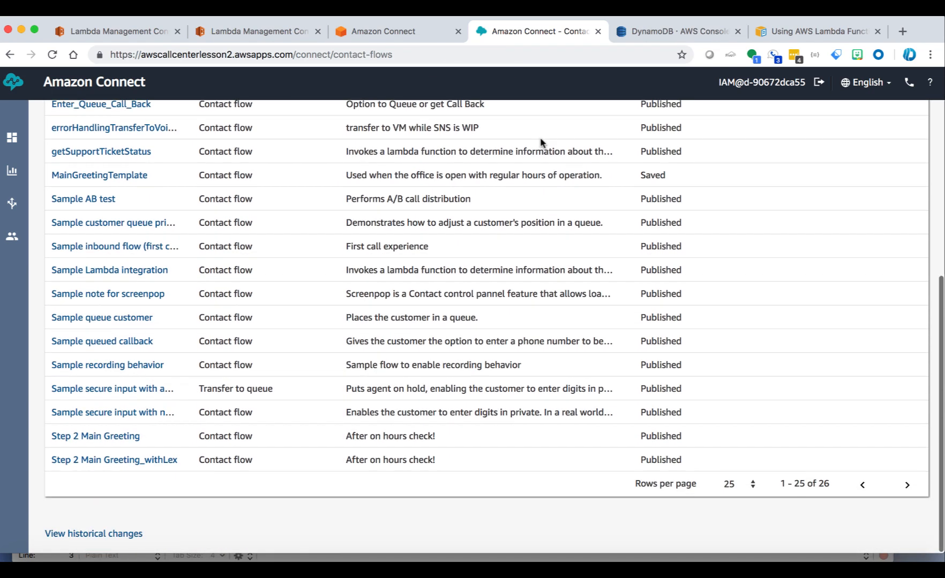
{"action": "left_click", "coordinate": [118, 437]}
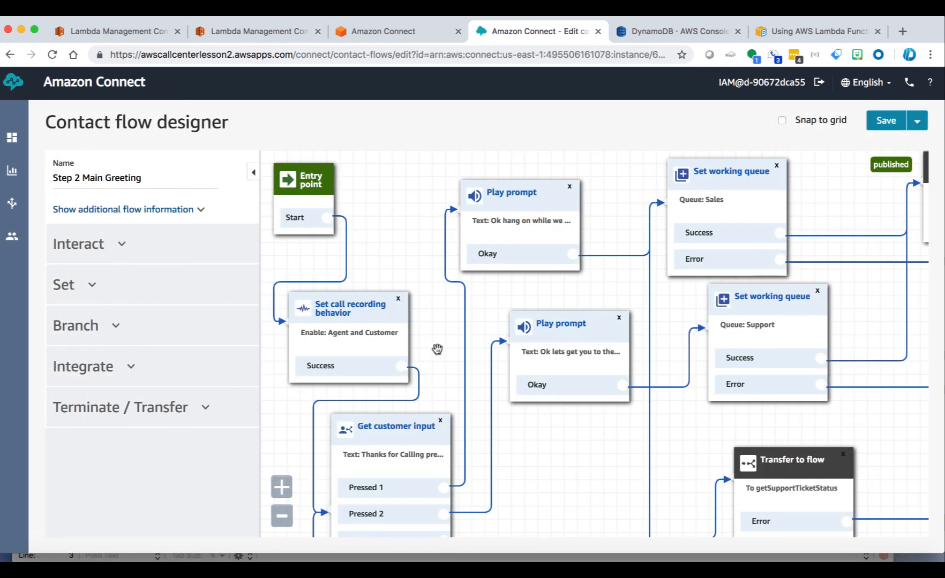
{"action": "left_click_drag", "start_coordinate": [439, 369], "coordinate": [436, 180]}
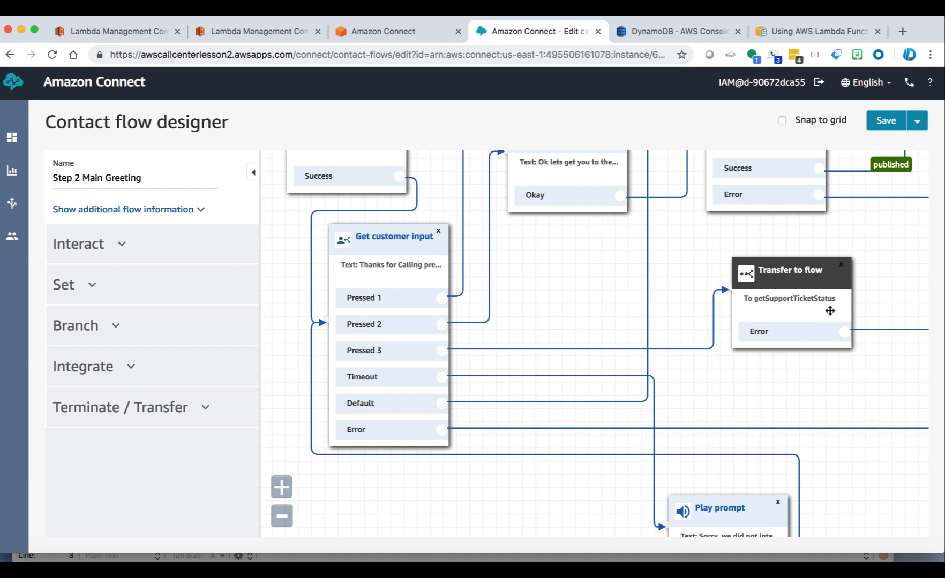
{"action": "mouse_move", "coordinate": [19, 230]}
{"action": "mouse_move", "coordinate": [13, 208]}
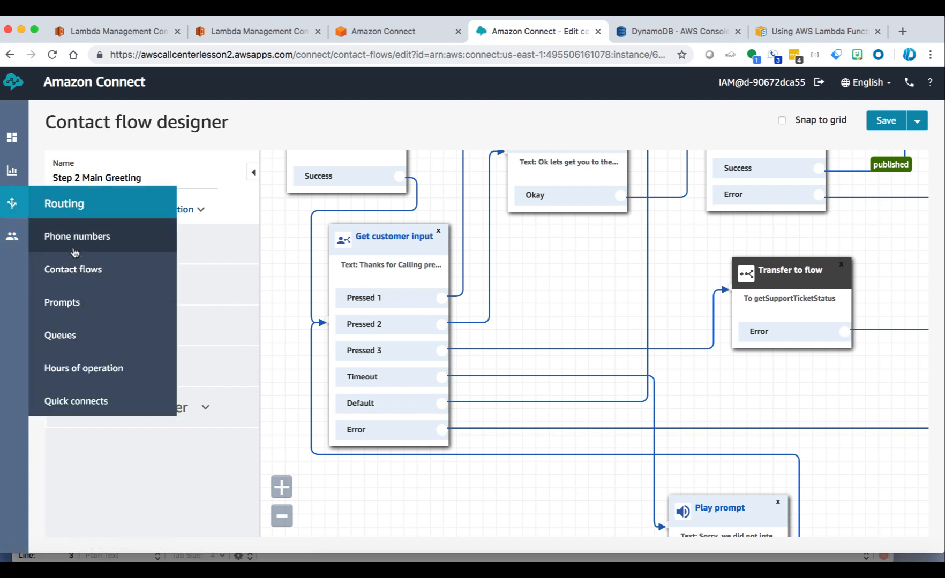
Step: From Routing > Contact flows, open the getSupportTicketStatus flow in the designer
{"action": "left_click", "coordinate": [80, 270]}
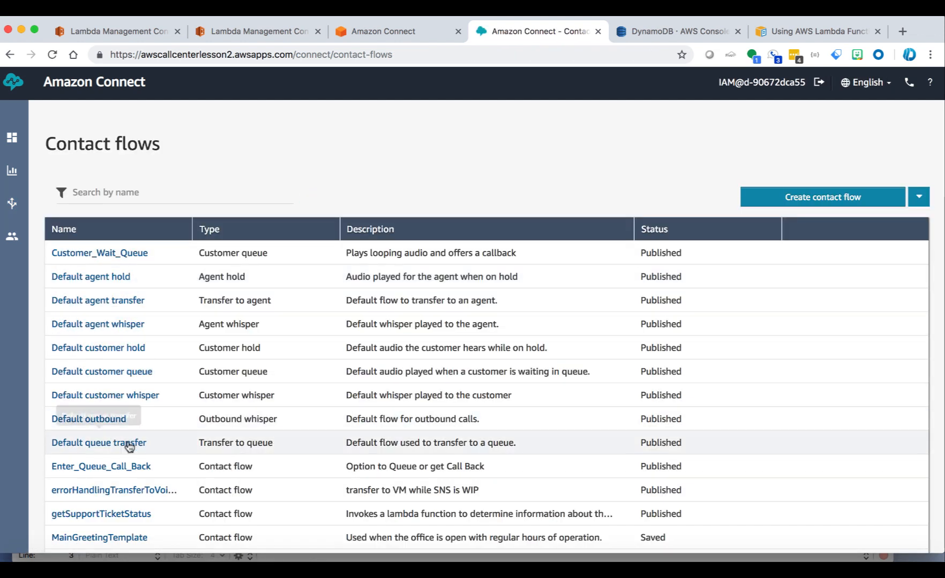
{"action": "left_click", "coordinate": [103, 514]}
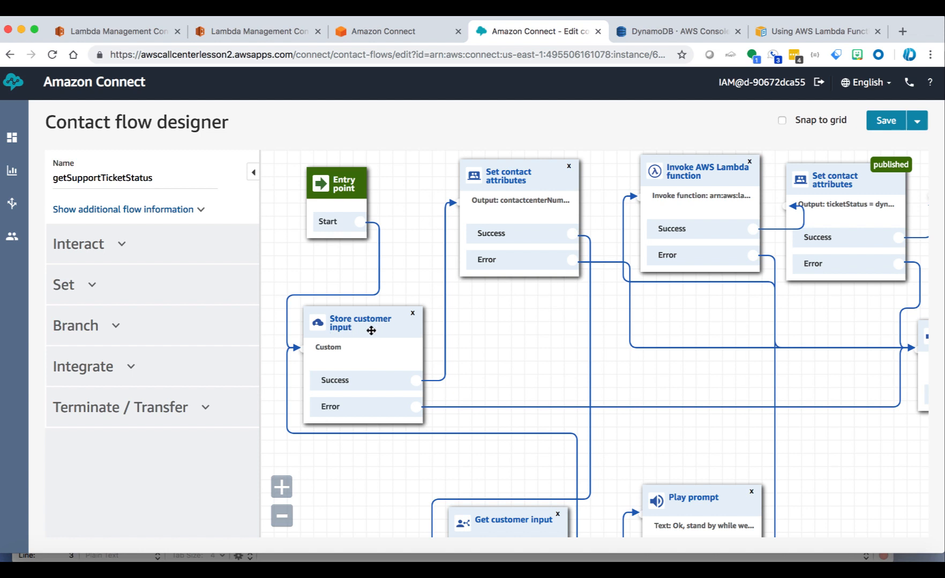
{"action": "left_click", "coordinate": [117, 247]}
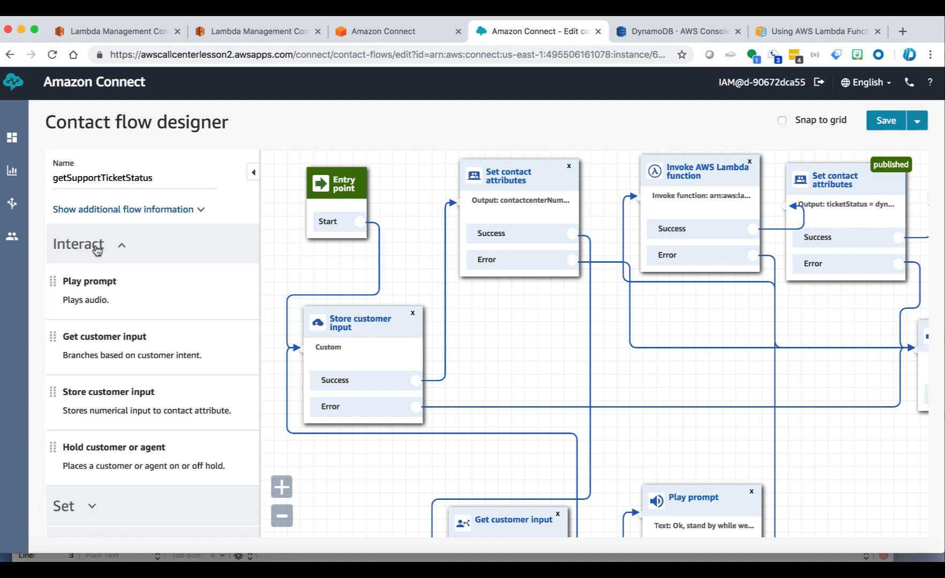
{"action": "left_click", "coordinate": [121, 249]}
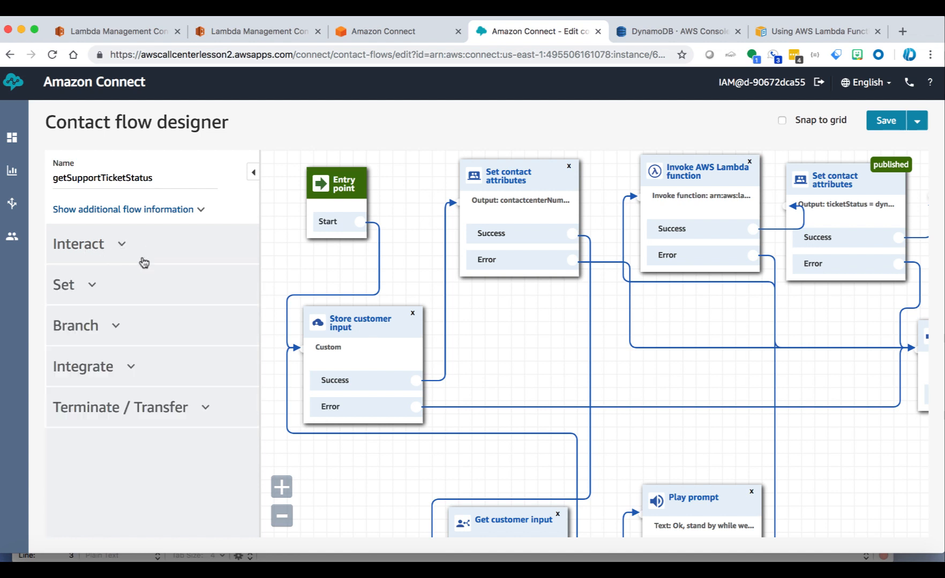
{"action": "left_click", "coordinate": [370, 327]}
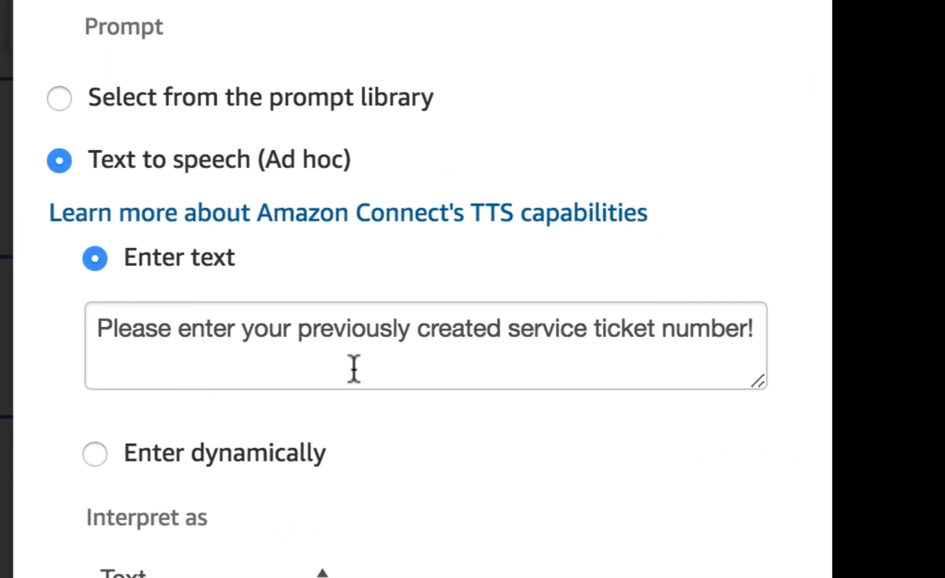
{"action": "left_click", "coordinate": [482, 357]}
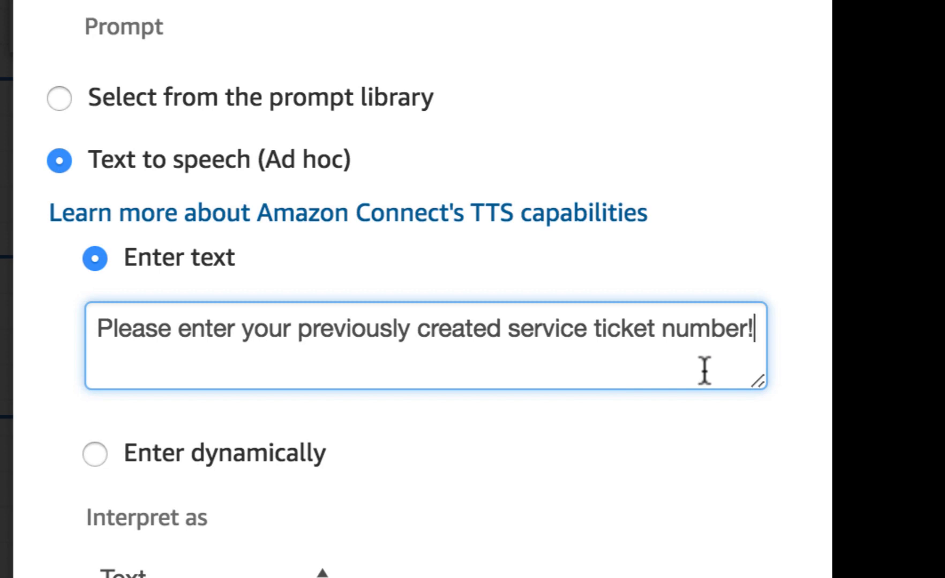
{"action": "left_click", "coordinate": [638, 500]}
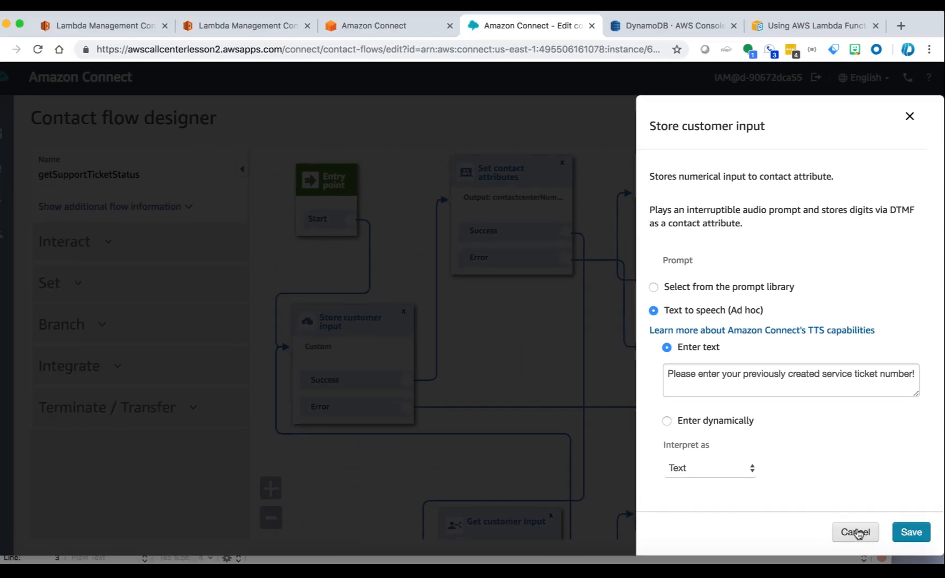
{"action": "left_click", "coordinate": [856, 531]}
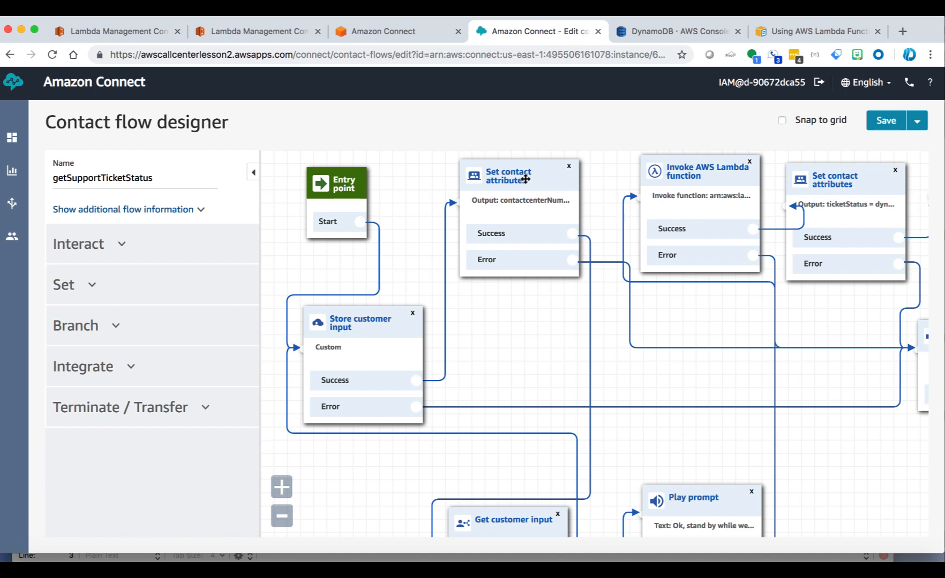
Step: Open the first Set contact attributes block to review its System type and Stored customer input attribute
{"action": "left_click", "coordinate": [525, 179]}
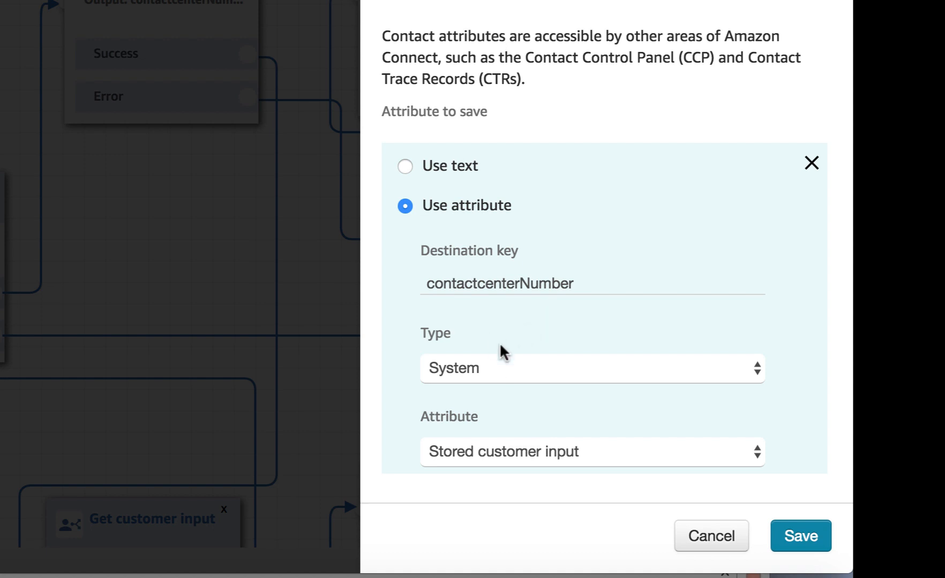
{"action": "left_click", "coordinate": [500, 368]}
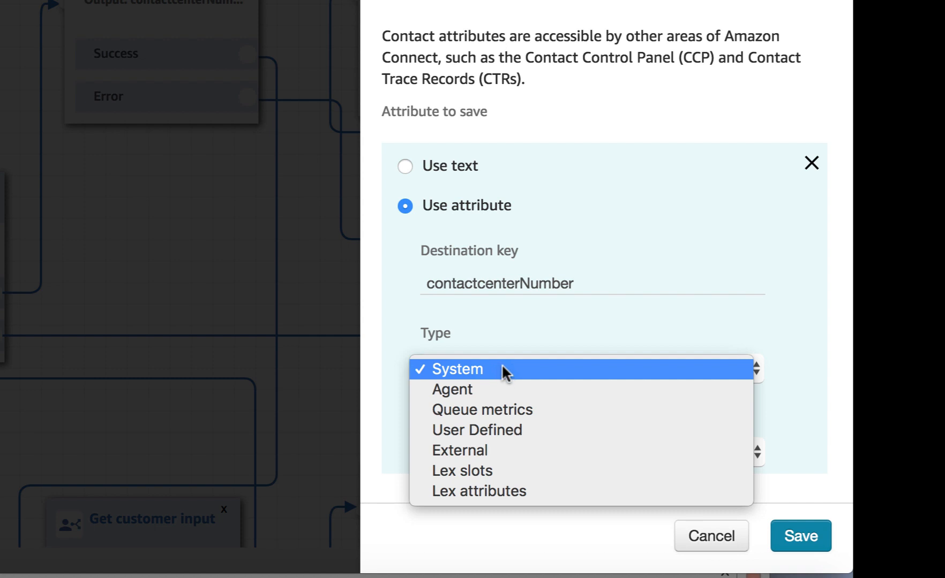
{"action": "left_click", "coordinate": [534, 322]}
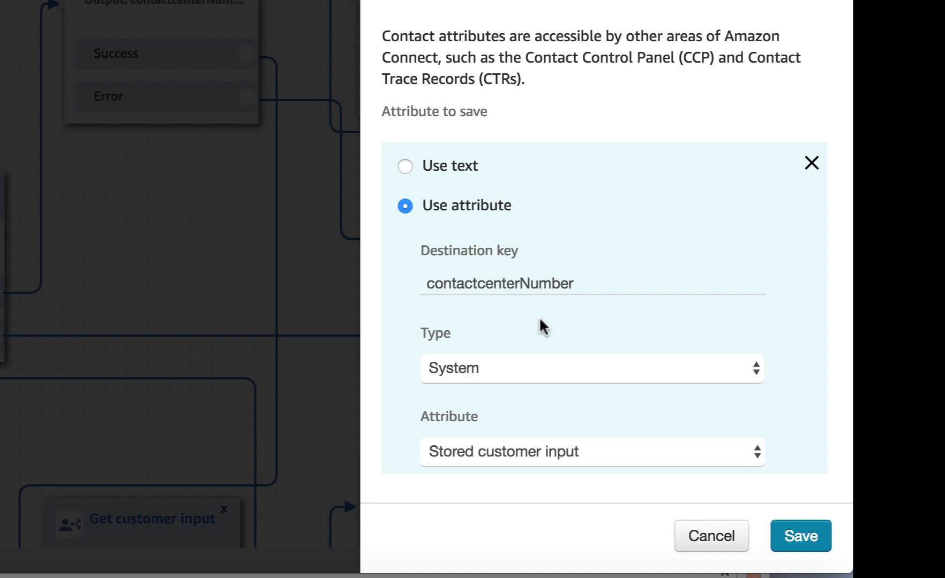
{"action": "left_click", "coordinate": [522, 454]}
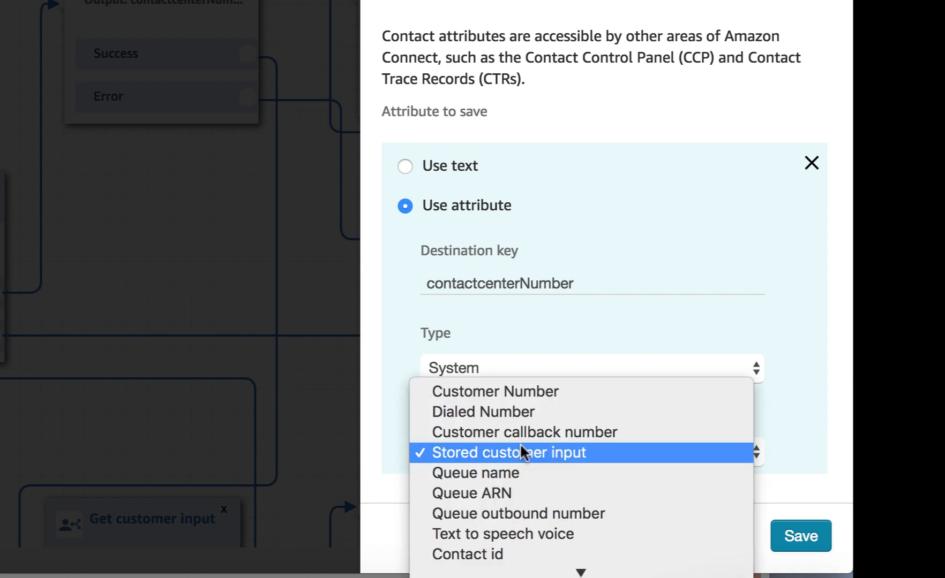
{"action": "mouse_move", "coordinate": [577, 568]}
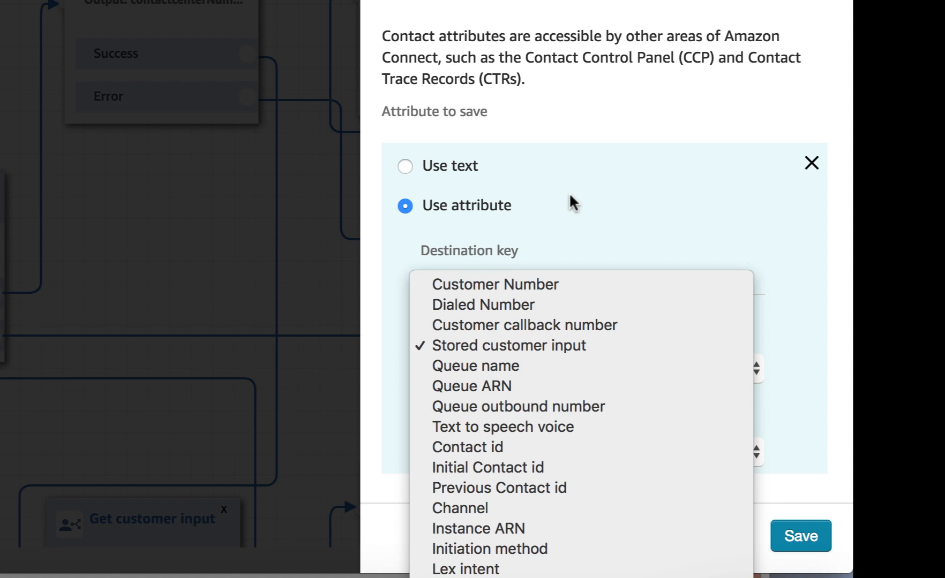
Step: Close the attribute list and toggle Use text back to Use attribute, keeping Stored customer input
{"action": "left_click", "coordinate": [575, 107]}
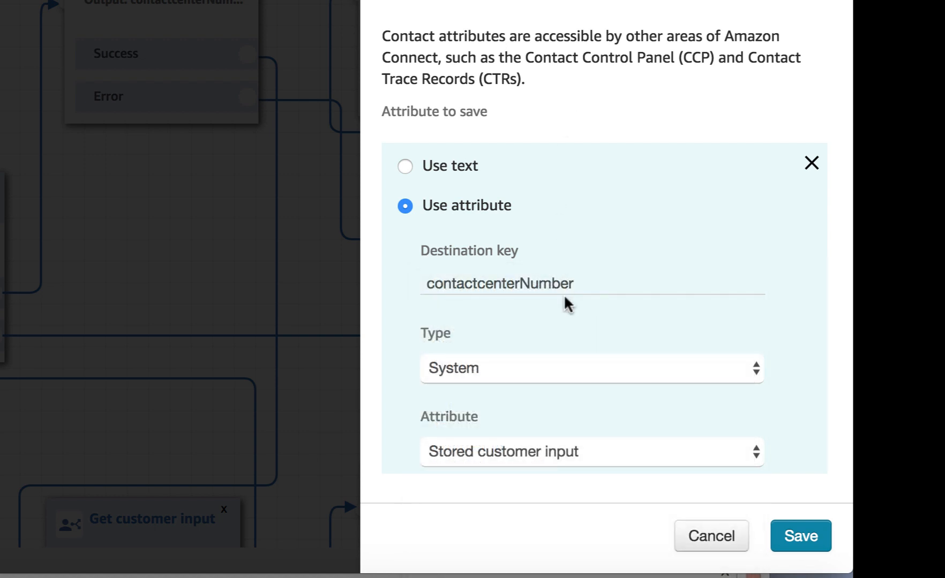
{"action": "left_click", "coordinate": [526, 459]}
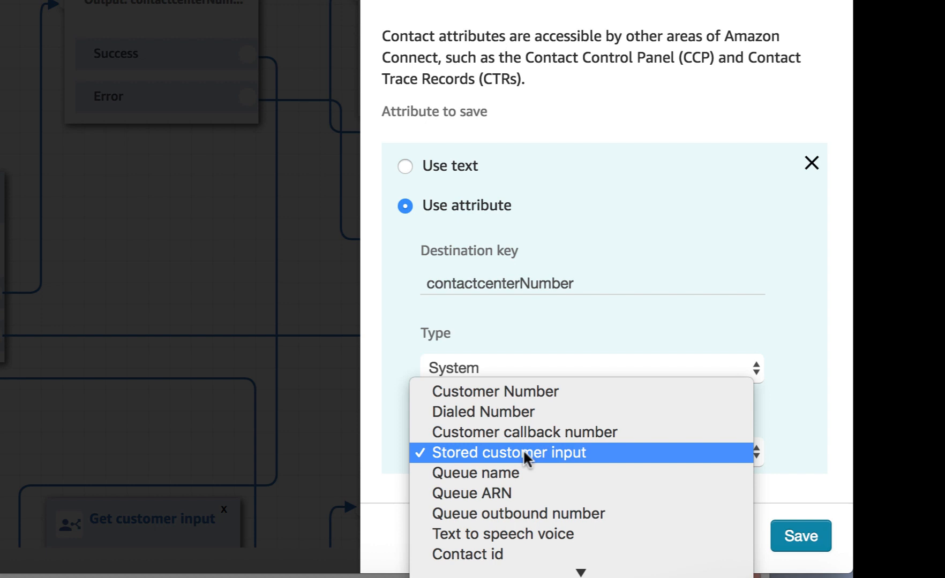
{"action": "left_click", "coordinate": [523, 452]}
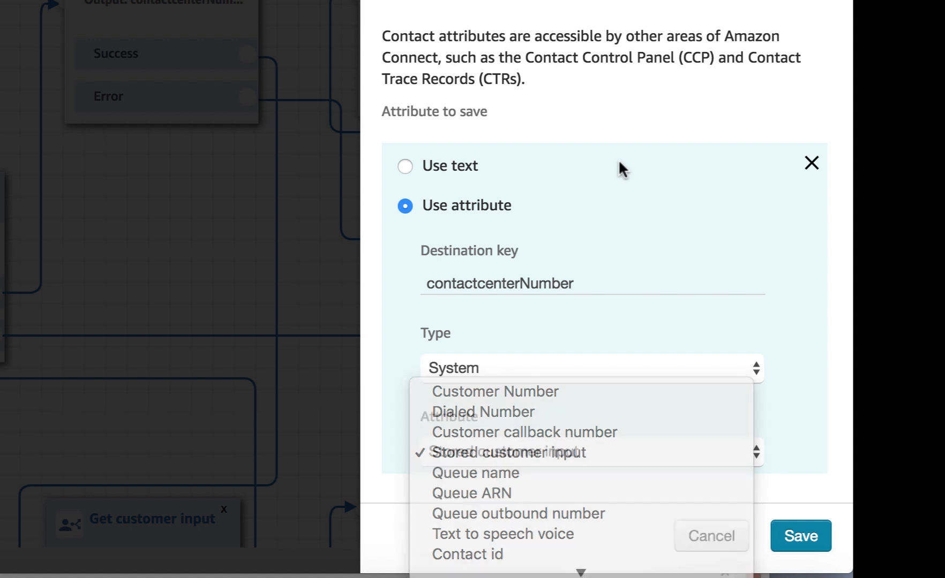
{"action": "left_click", "coordinate": [619, 165]}
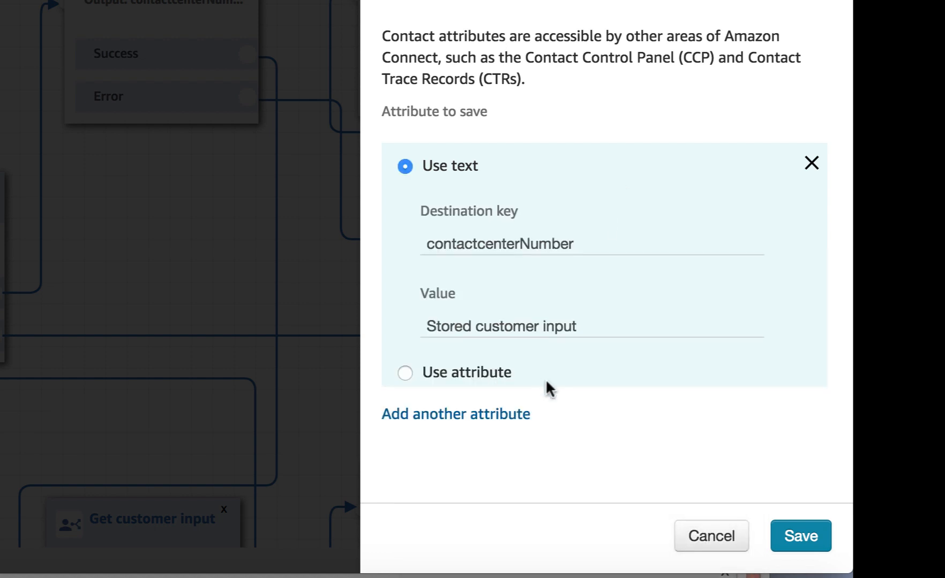
{"action": "left_click", "coordinate": [709, 538]}
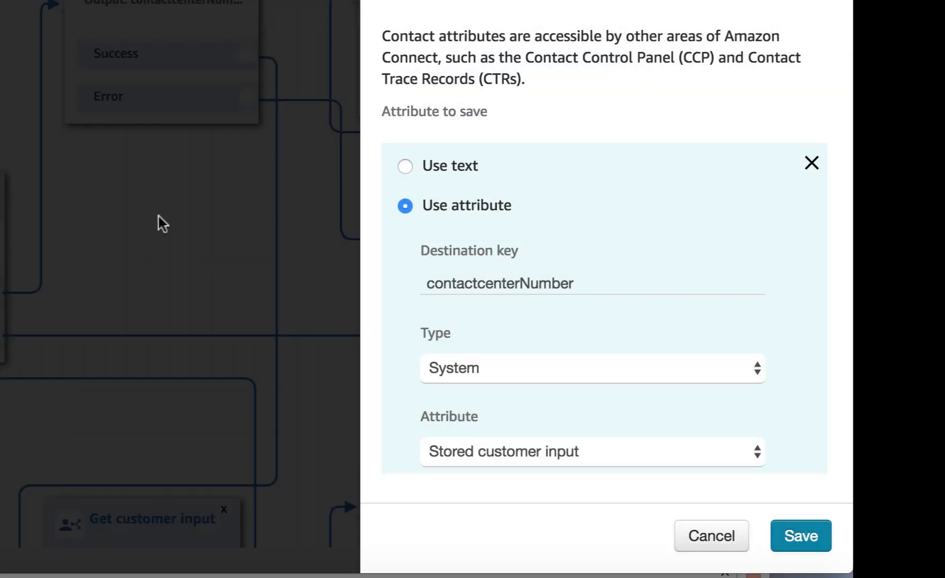
Step: Open the Get customer input block and enlarge its prompt box, keeping the prompt as SSML
{"action": "left_click", "coordinate": [714, 538]}
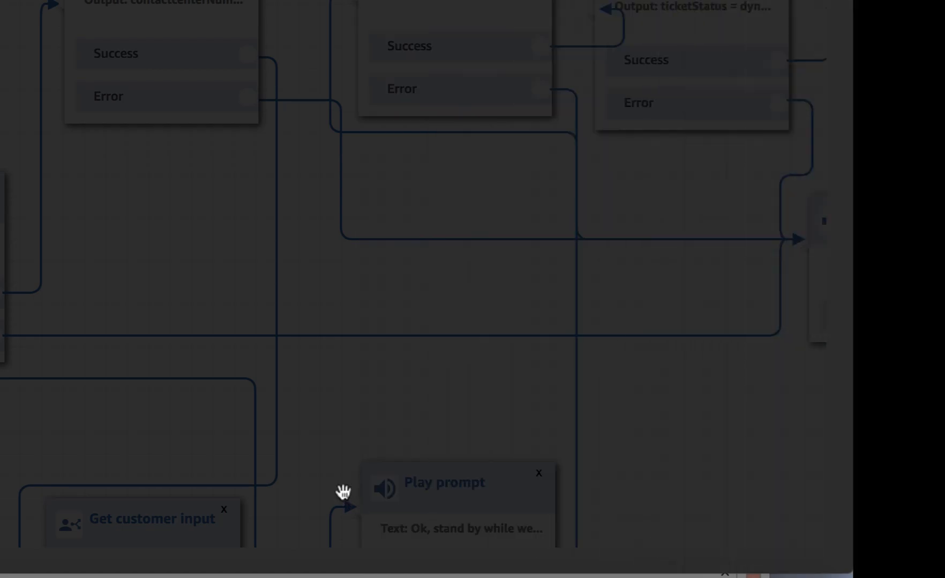
{"action": "scroll", "coordinate": [164, 461], "scroll_direction": "down", "scroll_amount": 6}
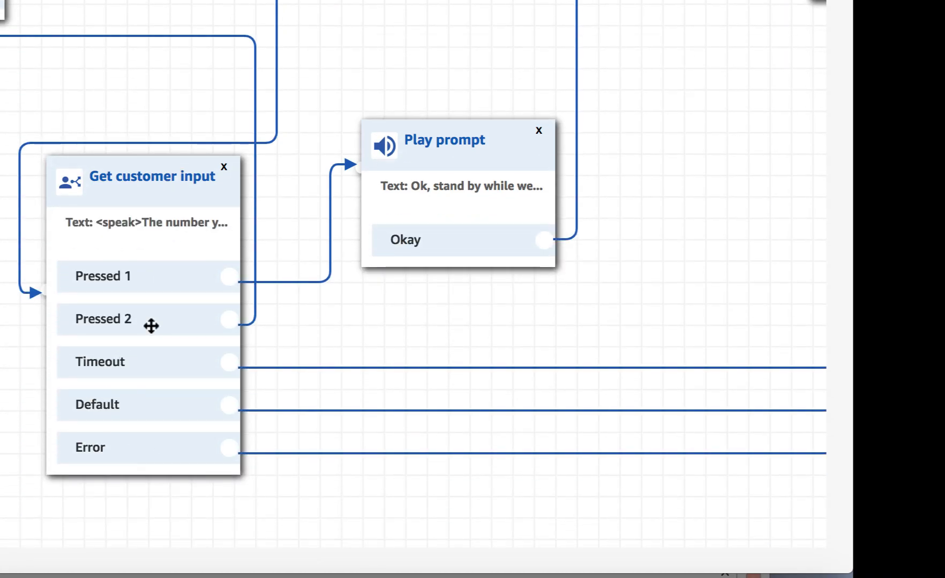
{"action": "left_click", "coordinate": [141, 205]}
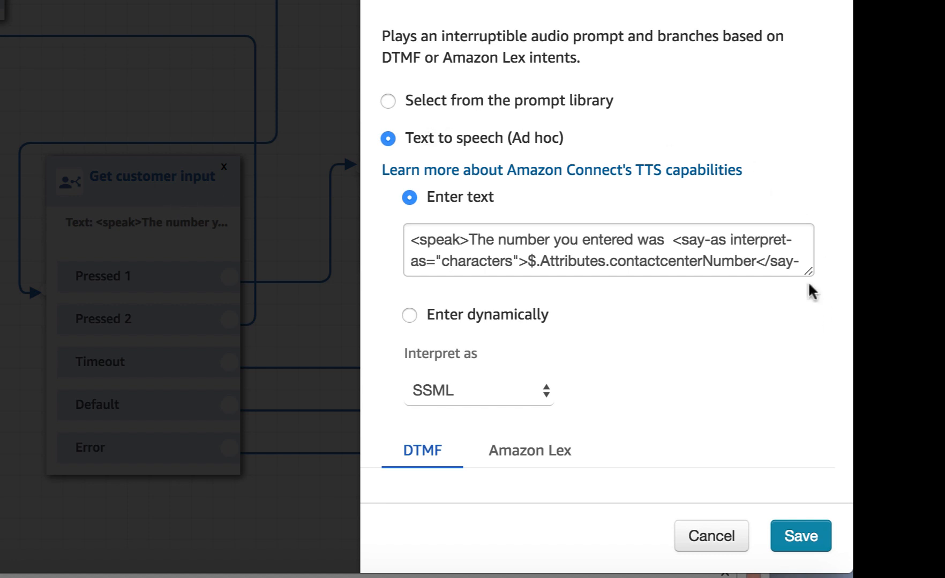
{"action": "left_click_drag", "start_coordinate": [808, 278], "coordinate": [803, 330]}
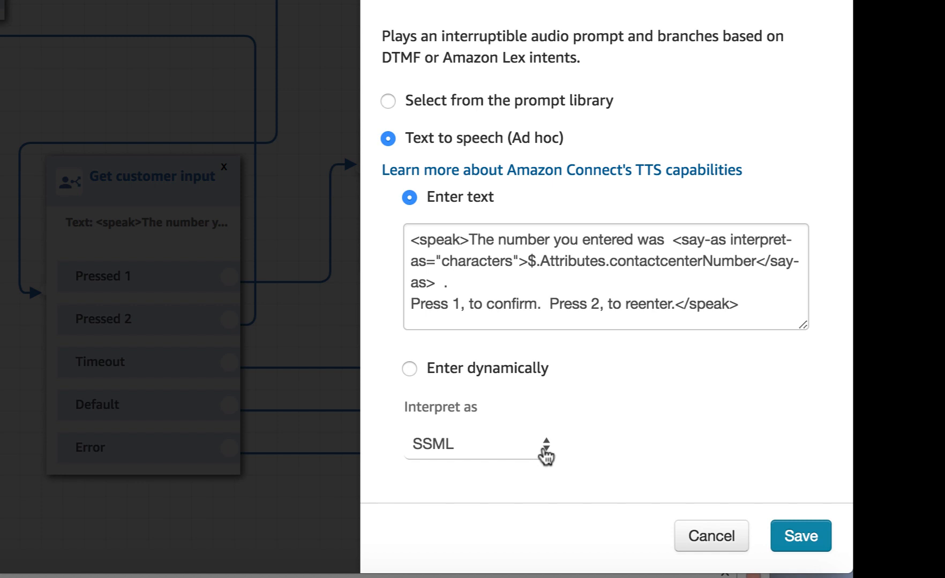
{"action": "left_click", "coordinate": [546, 455]}
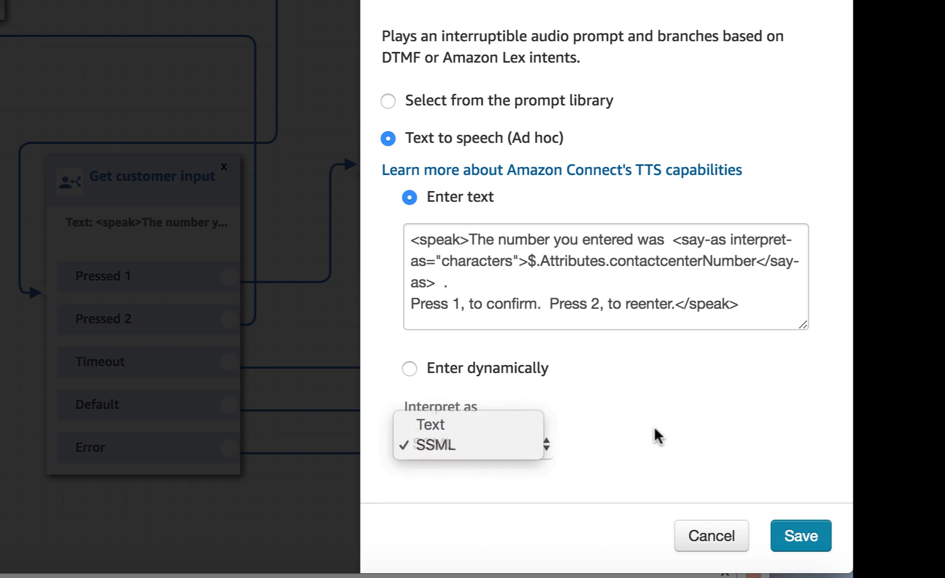
{"action": "left_click", "coordinate": [658, 436]}
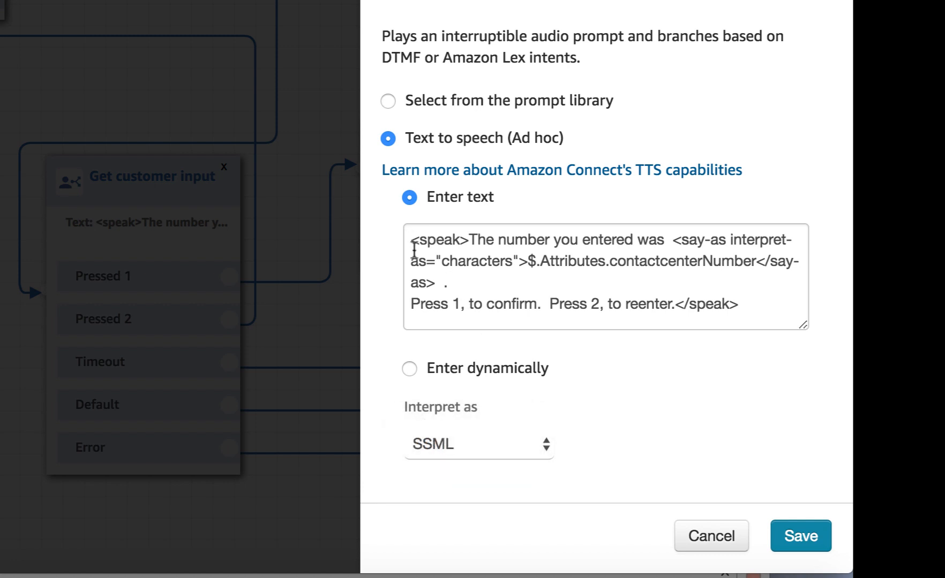
Step: Highlight the speak tag, say-as 'characters' value and $.Attributes.contactcenterNumber reference in the SSML prompt
{"action": "left_click_drag", "start_coordinate": [411, 241], "coordinate": [477, 243]}
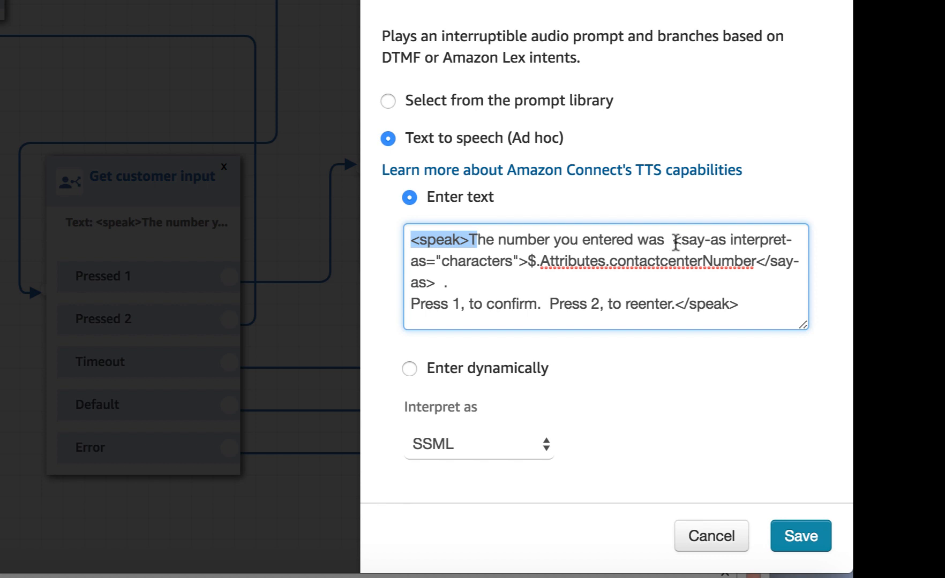
{"action": "left_click_drag", "start_coordinate": [528, 261], "coordinate": [757, 259]}
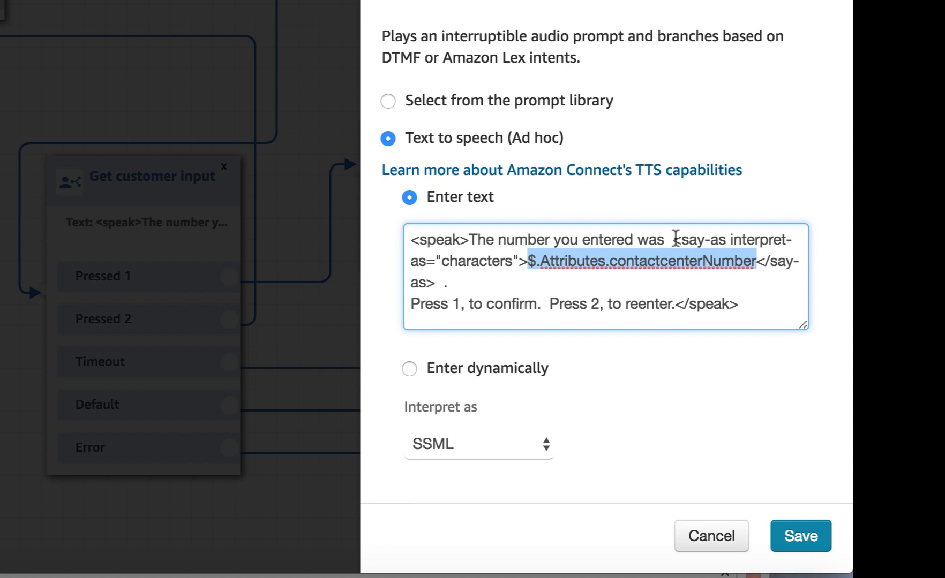
{"action": "left_click_drag", "start_coordinate": [676, 238], "coordinate": [793, 238]}
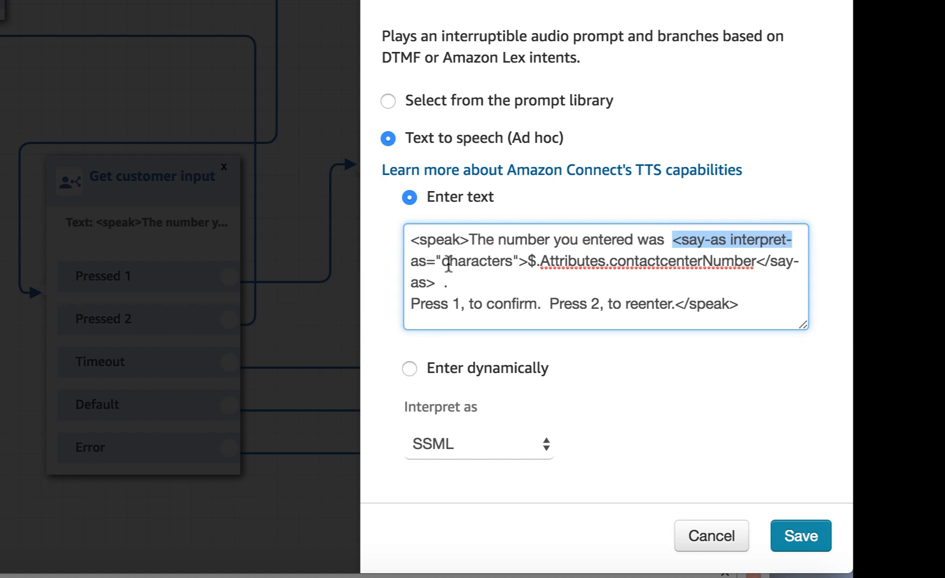
{"action": "left_click_drag", "start_coordinate": [440, 262], "coordinate": [515, 267]}
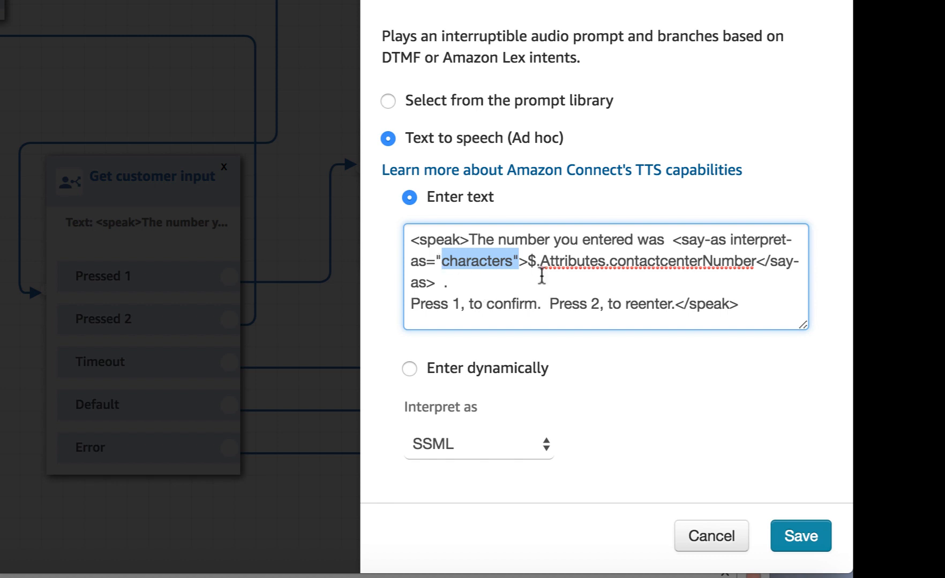
{"action": "left_click_drag", "start_coordinate": [528, 261], "coordinate": [756, 261]}
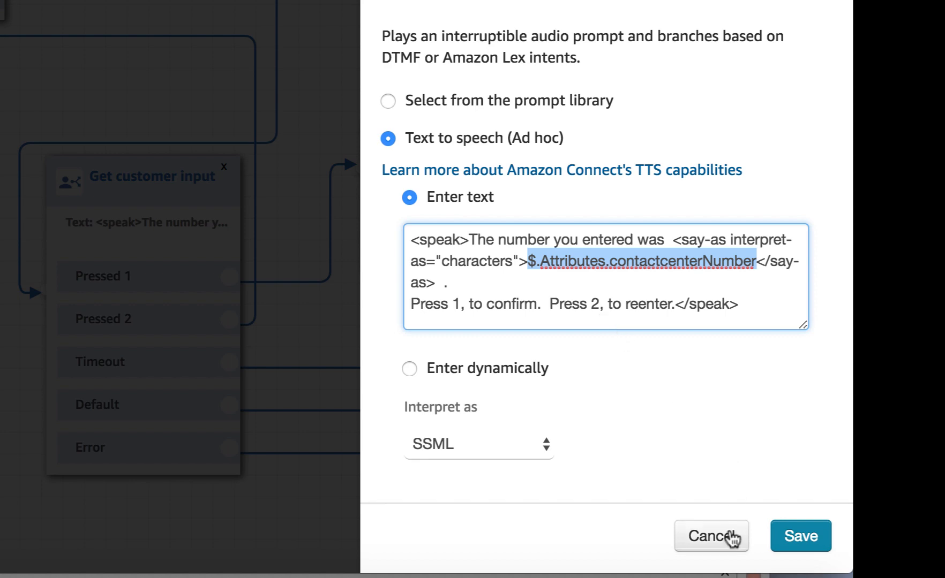
Step: Open the Invoke AWS Lambda function block and inspect its function ARN and contactcenterNumber input parameter
{"action": "left_click", "coordinate": [709, 537]}
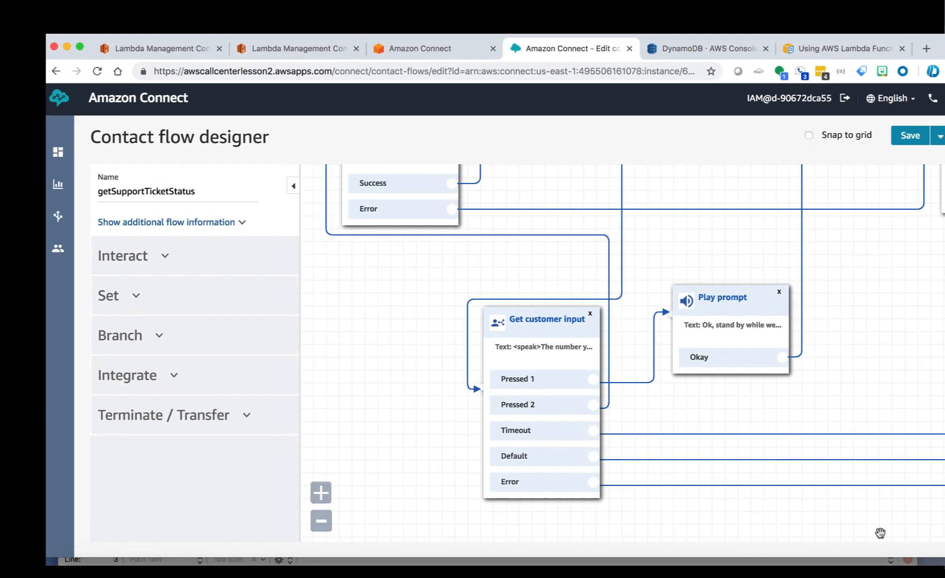
{"action": "left_click_drag", "start_coordinate": [875, 312], "coordinate": [730, 519]}
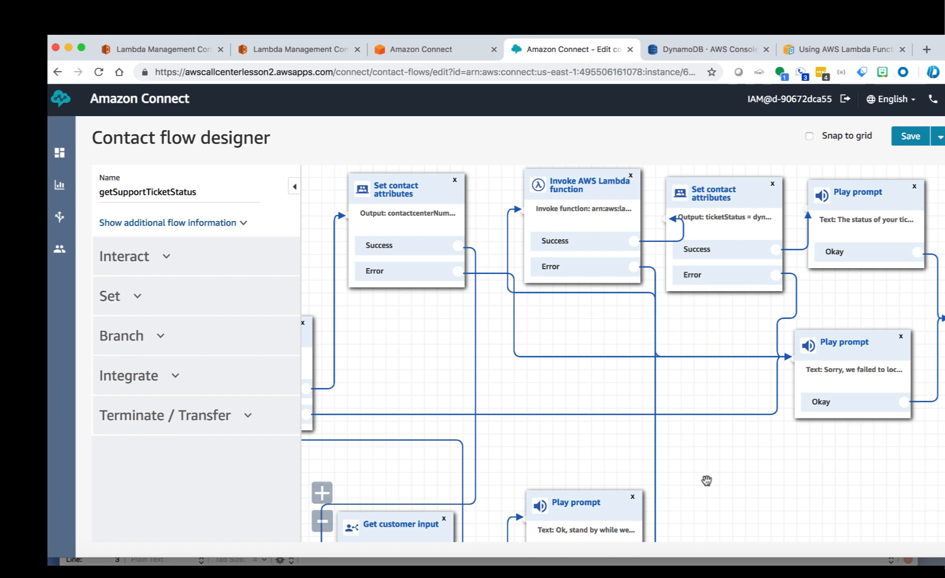
{"action": "left_click", "coordinate": [582, 182]}
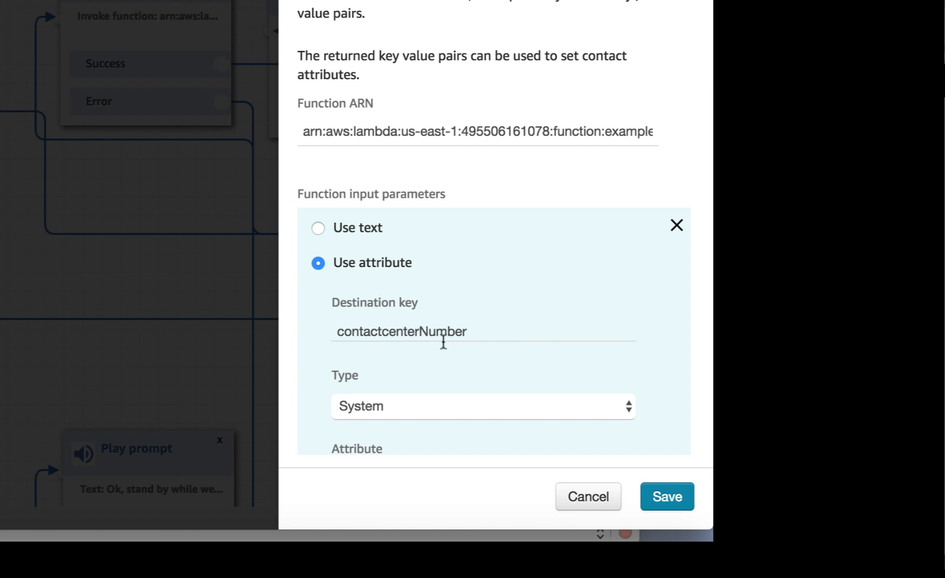
{"action": "left_click", "coordinate": [640, 131]}
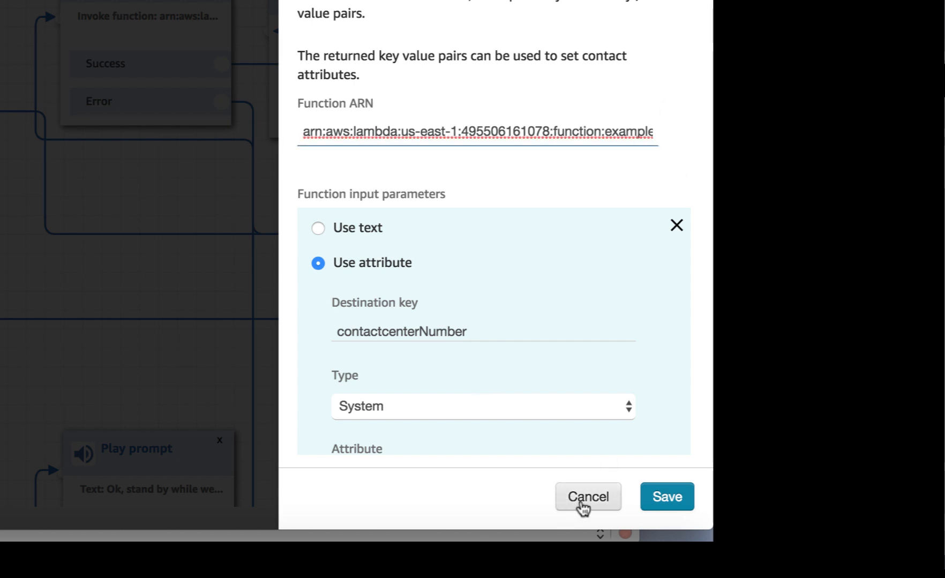
{"action": "left_click", "coordinate": [529, 448]}
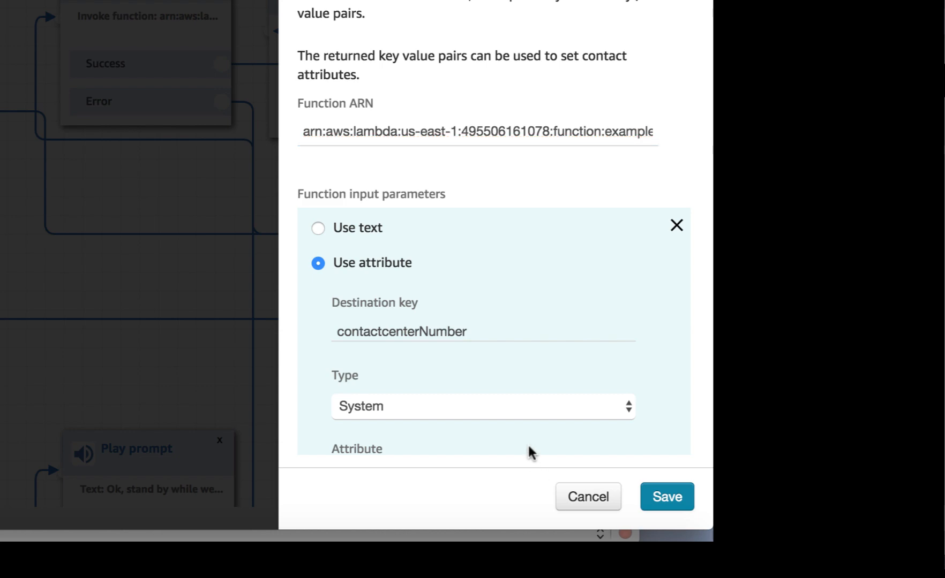
Step: Nudge the Invoke AWS Lambda function block left and open the ticketStatus Set contact attributes block
{"action": "left_click", "coordinate": [591, 495]}
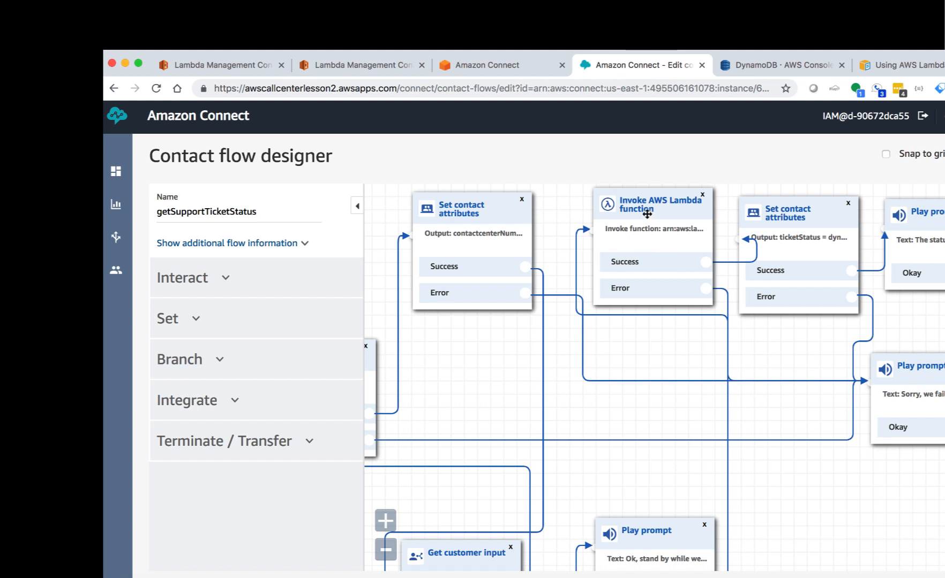
{"action": "left_click_drag", "start_coordinate": [644, 214], "coordinate": [628, 214]}
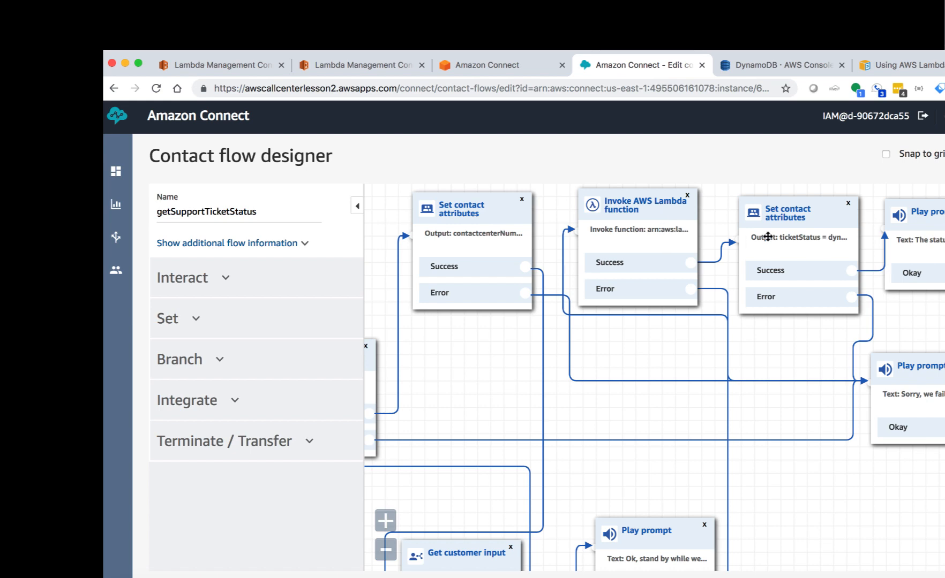
{"action": "left_click", "coordinate": [802, 217]}
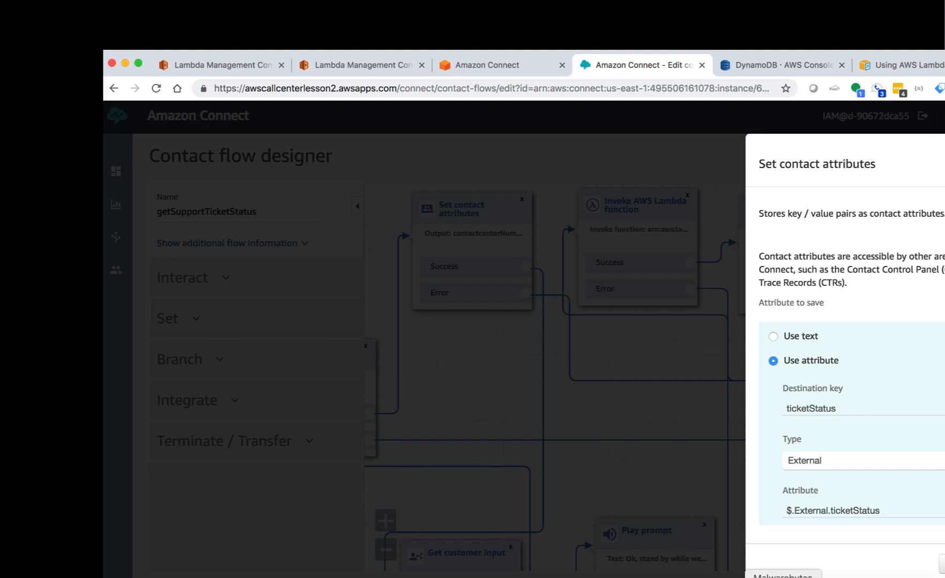
Step: Close the stray System Preferences window and switch to the text editor holding logged Lambda responses
{"action": "left_click", "coordinate": [372, 577]}
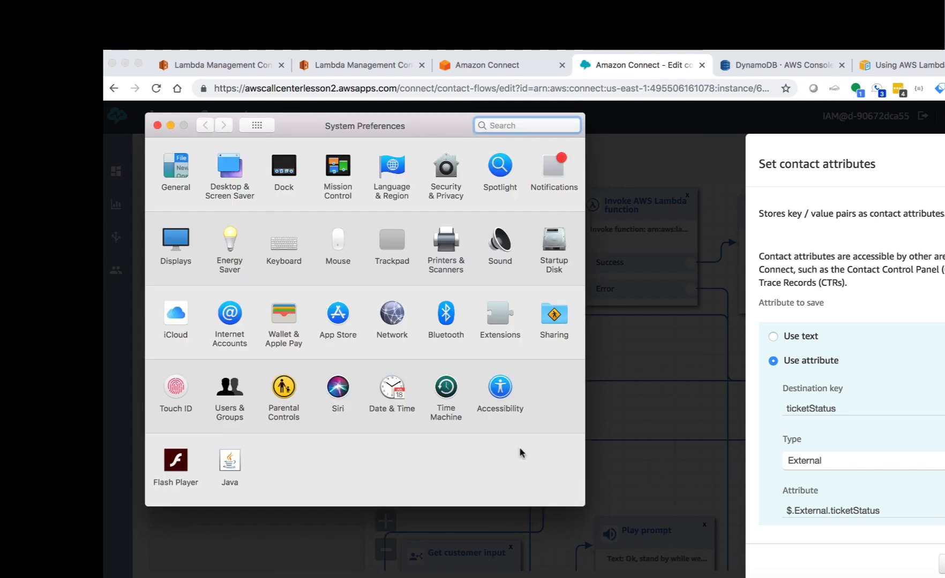
{"action": "left_click", "coordinate": [157, 125]}
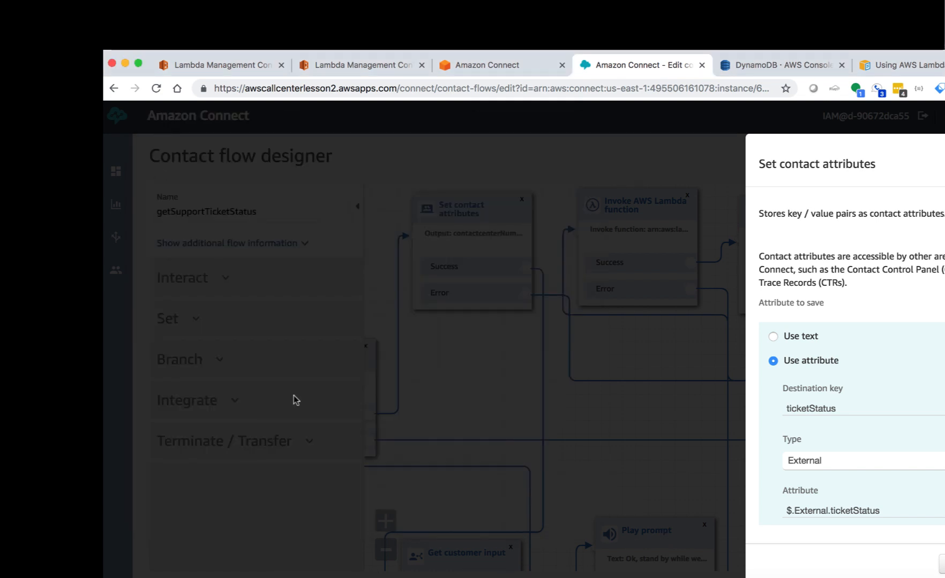
{"action": "key", "text": "super+Tab"}
{"action": "key", "text": "super+Tab"}
{"action": "key", "text": "super+Tab"}
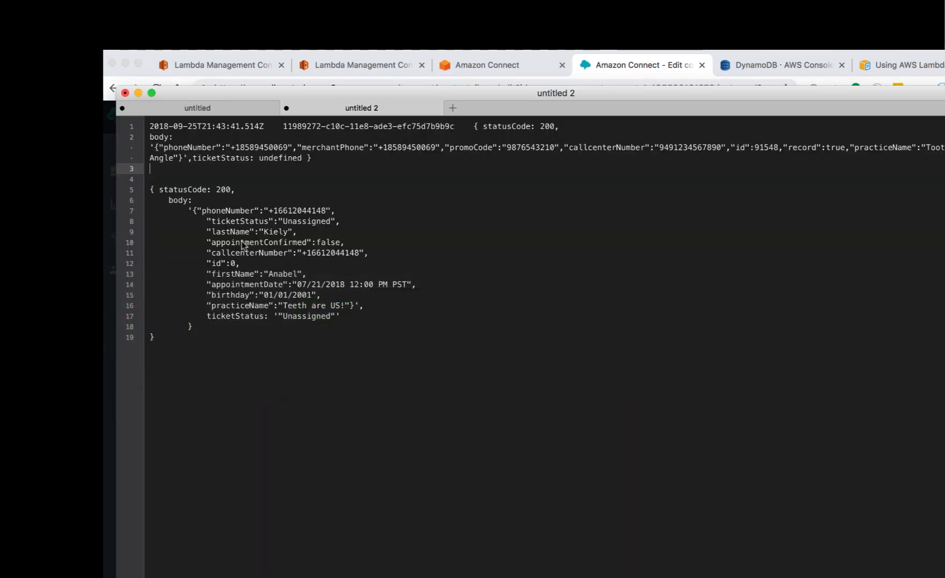
Step: Select the second logged Lambda response, whose ticketStatus is Unassigned rather than undefined
{"action": "left_click", "coordinate": [152, 142]}
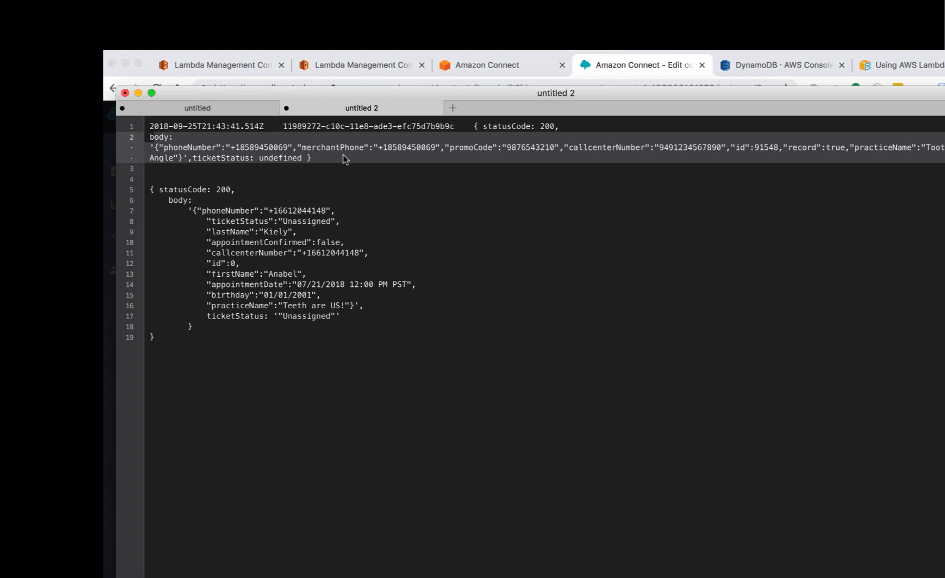
{"action": "left_click_drag", "start_coordinate": [150, 190], "coordinate": [288, 345]}
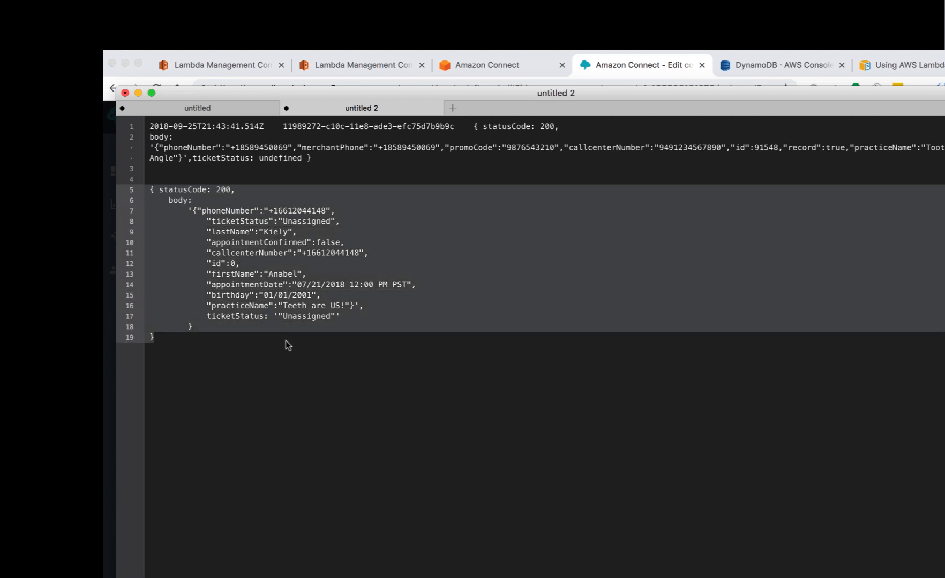
{"action": "left_click", "coordinate": [263, 378]}
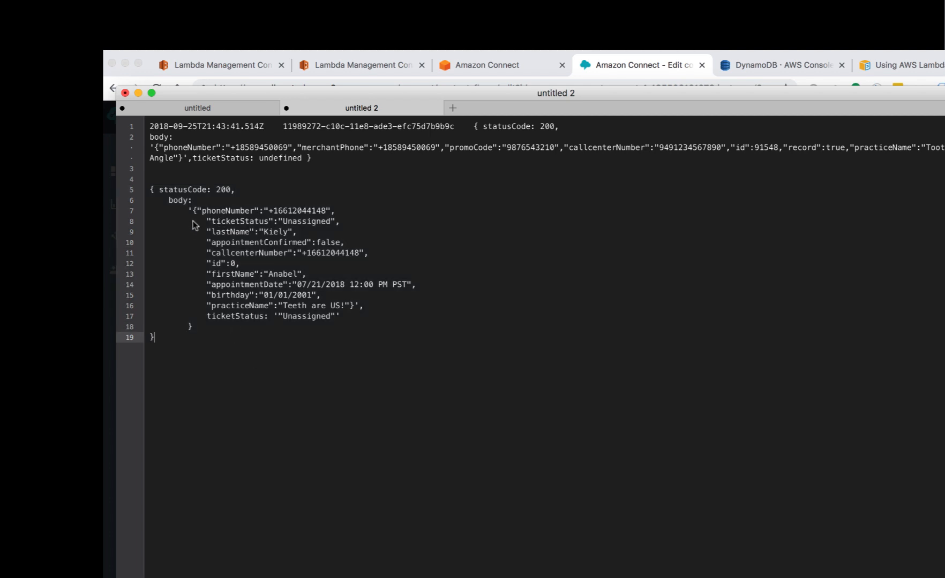
{"action": "left_click_drag", "start_coordinate": [193, 211], "coordinate": [255, 328]}
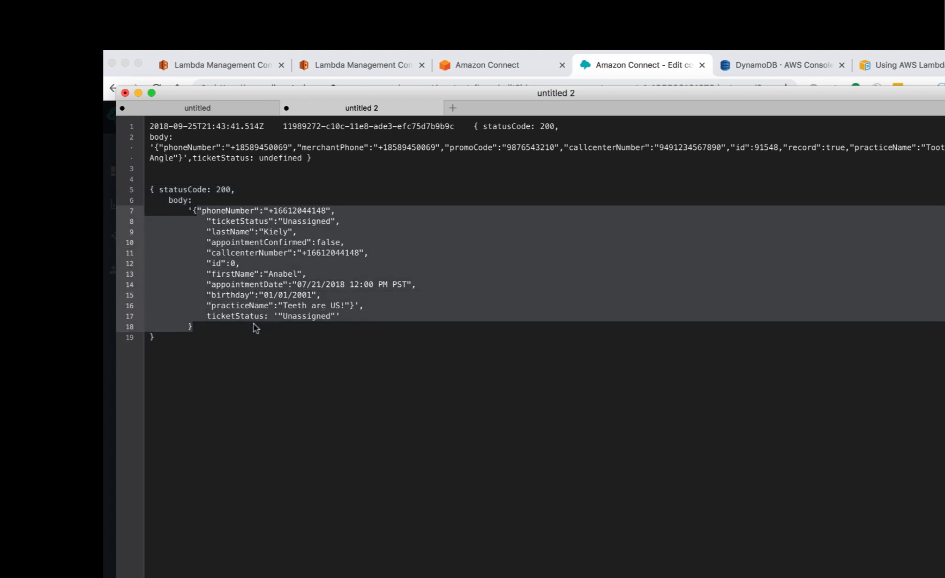
{"action": "left_click", "coordinate": [152, 191]}
{"action": "left_click", "coordinate": [198, 353], "text": "shift"}
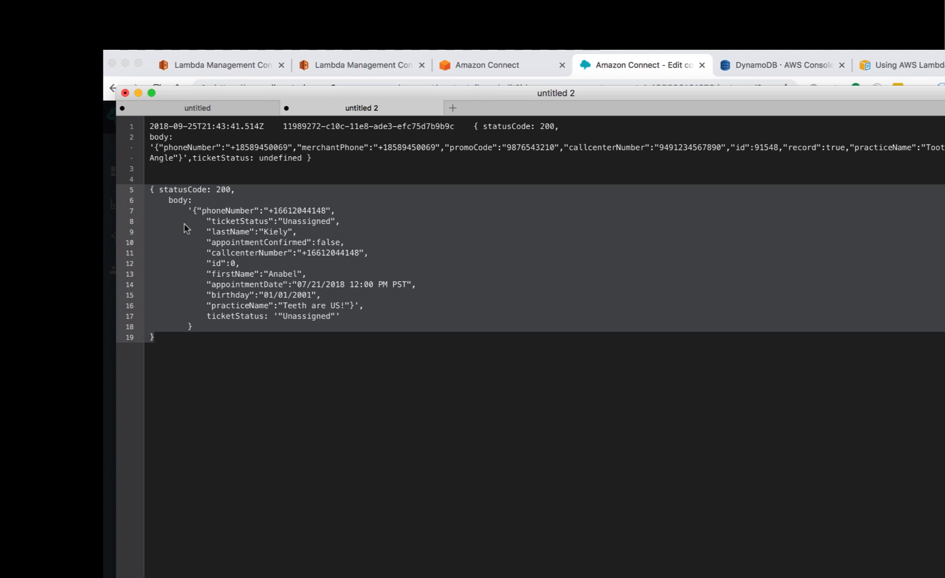
{"action": "mouse_move", "coordinate": [208, 322]}
{"action": "left_mouse_down"}
{"action": "mouse_move", "coordinate": [225, 316]}
{"action": "mouse_move", "coordinate": [214, 327]}
{"action": "mouse_move", "coordinate": [228, 354]}
{"action": "mouse_move", "coordinate": [208, 313]}
{"action": "left_mouse_up"}
Step: Hide the text editor and point out the $.External.ticketStatus value mapped to ticketStatus
{"action": "left_click", "coordinate": [138, 93]}
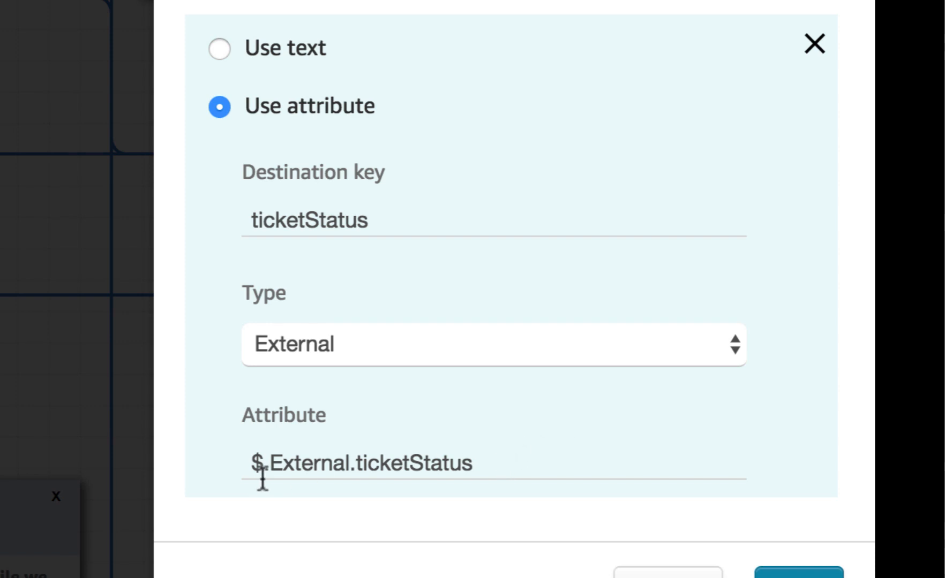
{"action": "left_click", "coordinate": [564, 452]}
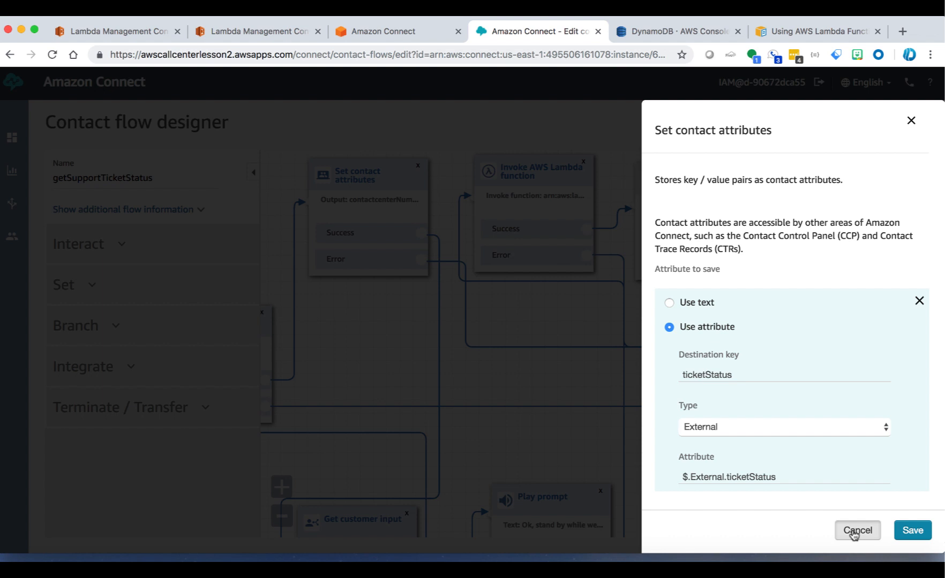
Step: Review the ticketStatus reference in the status Play prompt, then pan to the Transfer to flow block
{"action": "left_click", "coordinate": [856, 530]}
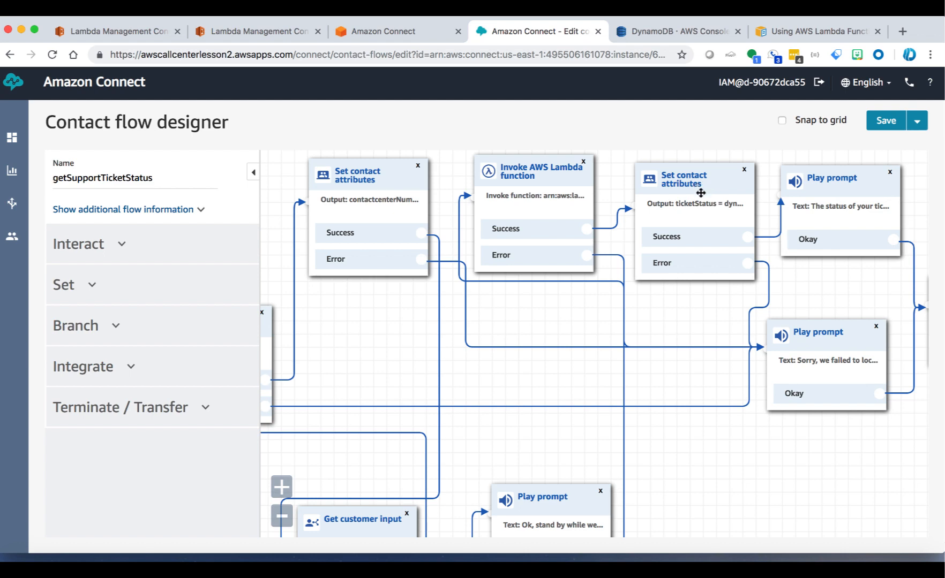
{"action": "left_click", "coordinate": [833, 183]}
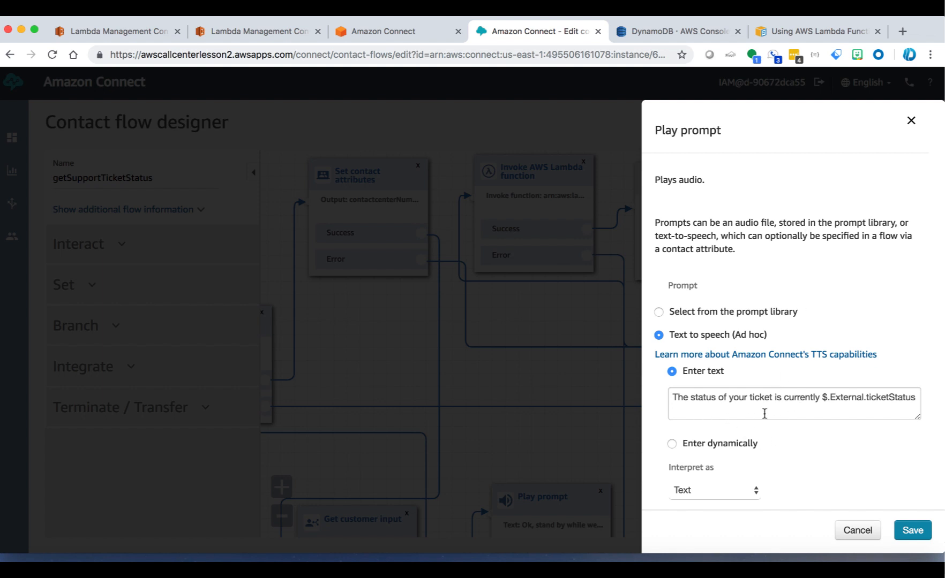
{"action": "left_click_drag", "start_coordinate": [819, 398], "coordinate": [927, 392]}
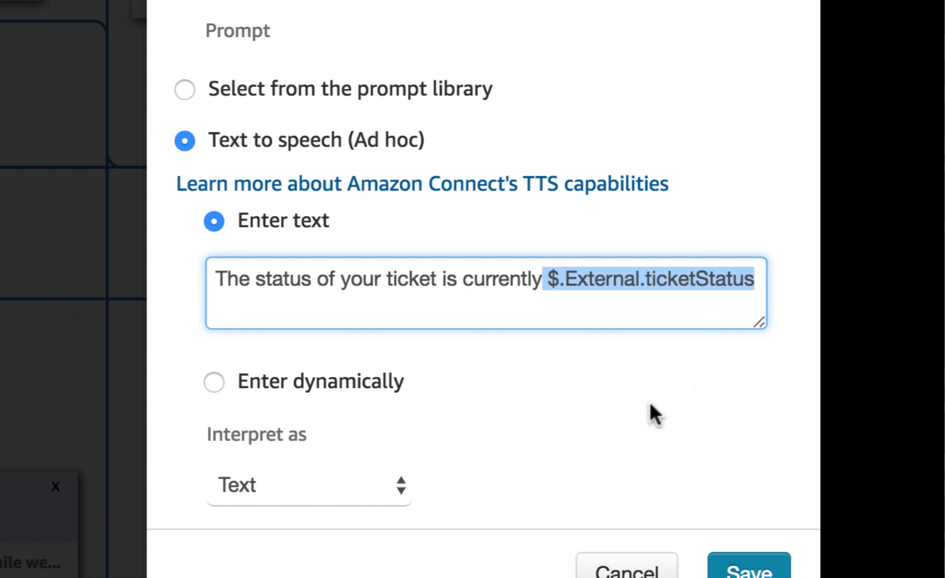
{"action": "left_click", "coordinate": [651, 567]}
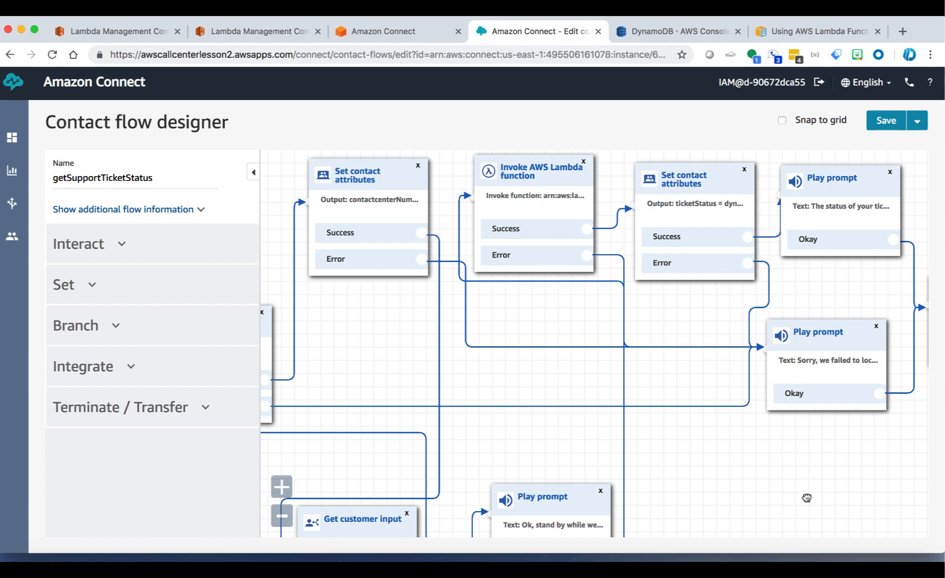
{"action": "left_click_drag", "start_coordinate": [806, 498], "coordinate": [392, 483]}
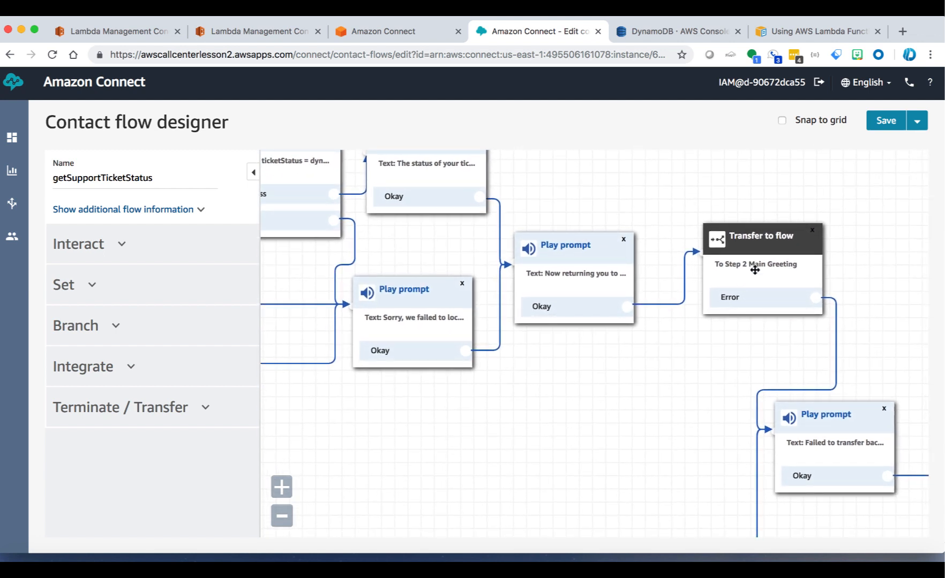
Step: Pan back to the flow's Entry point and dial the contact centre from RingCentral Phone's call history
{"action": "left_click_drag", "start_coordinate": [695, 392], "coordinate": [845, 287]}
{"action": "left_click_drag", "start_coordinate": [632, 394], "coordinate": [920, 553]}
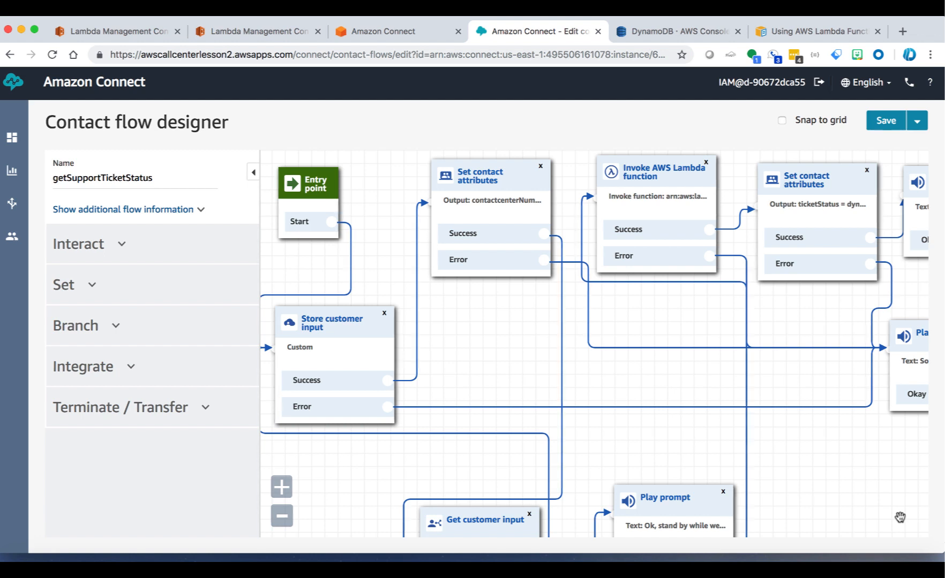
{"action": "double_click", "coordinate": [574, 165]}
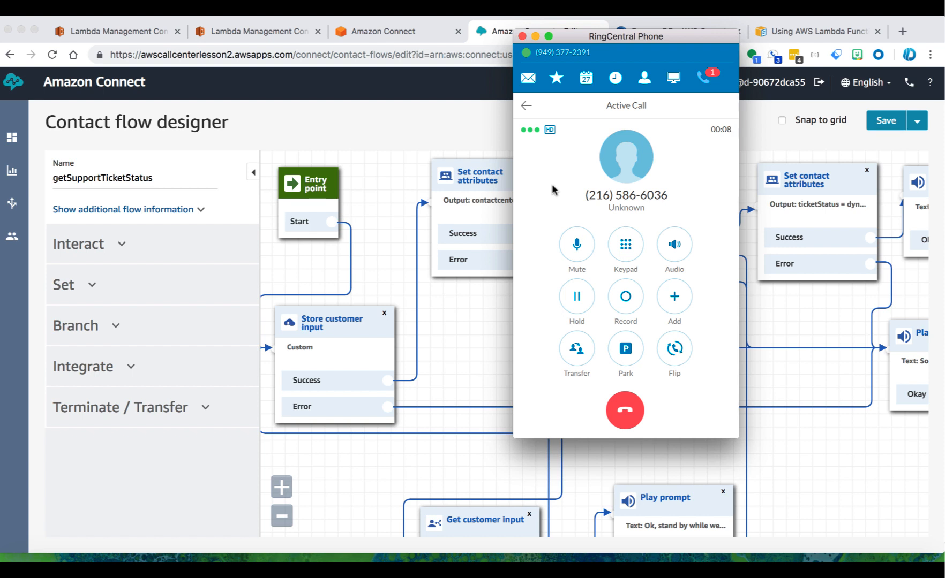
Step: On the test call's keypad, choose menu option 3, then enter the lookup number followed by 1
{"action": "left_click", "coordinate": [626, 246]}
{"action": "left_click", "coordinate": [680, 197]}
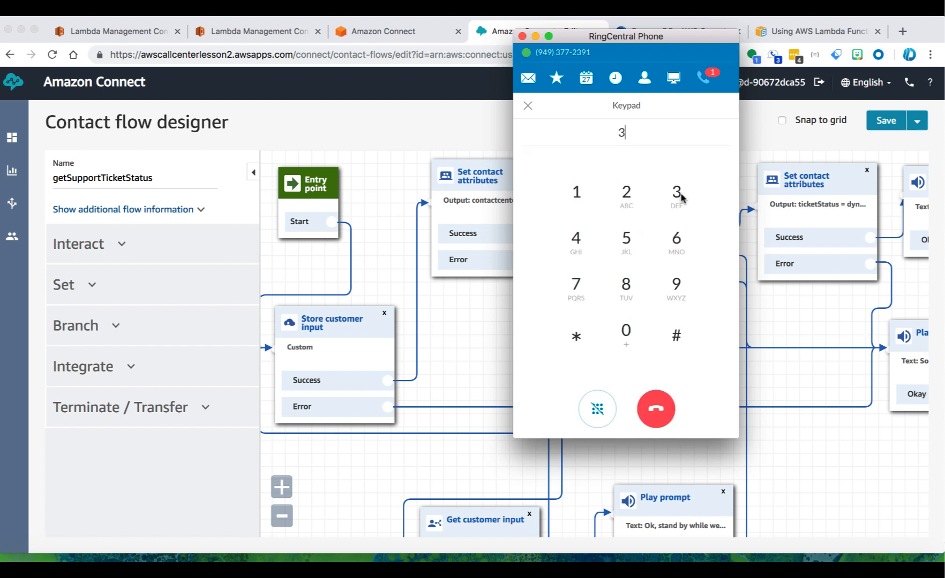
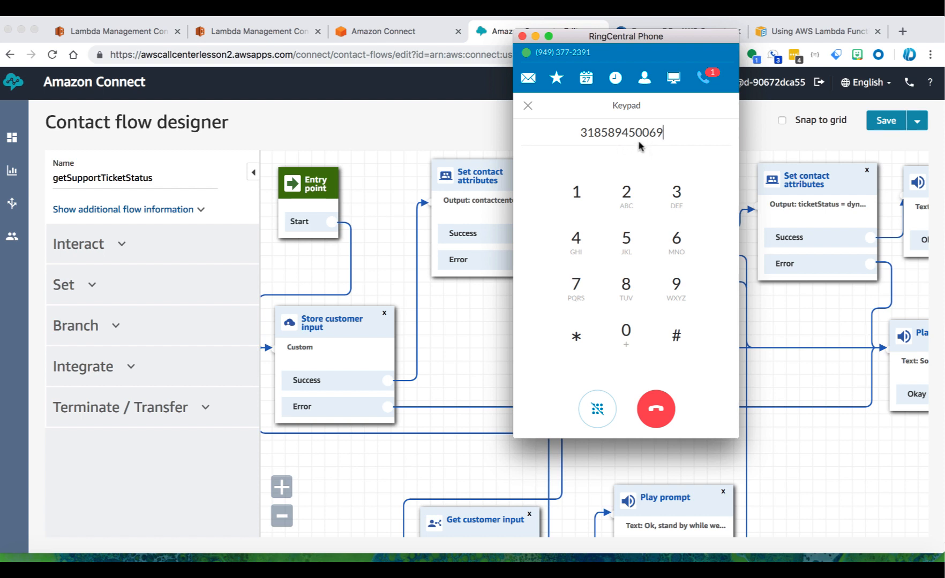
{"action": "left_click", "coordinate": [575, 197]}
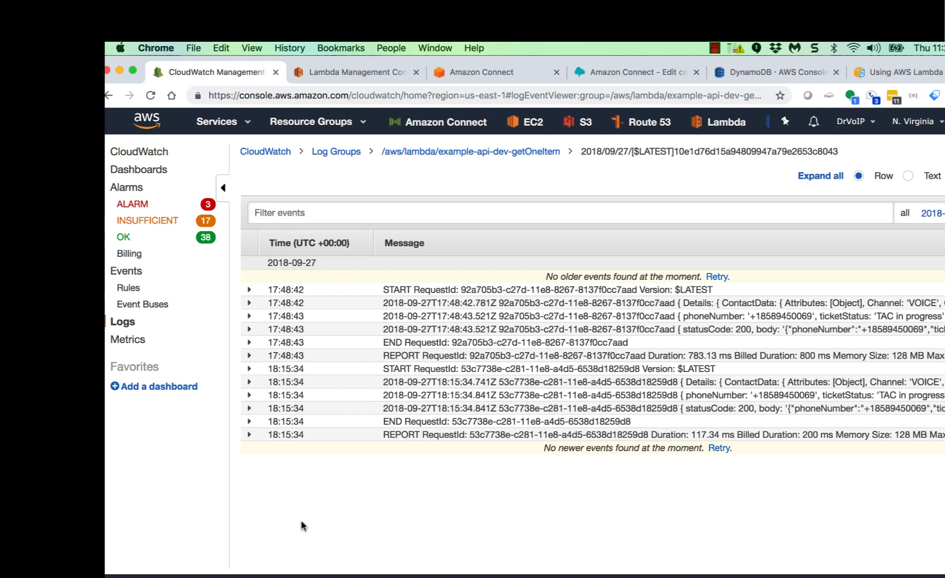
{"action": "left_click", "coordinate": [399, 370]}
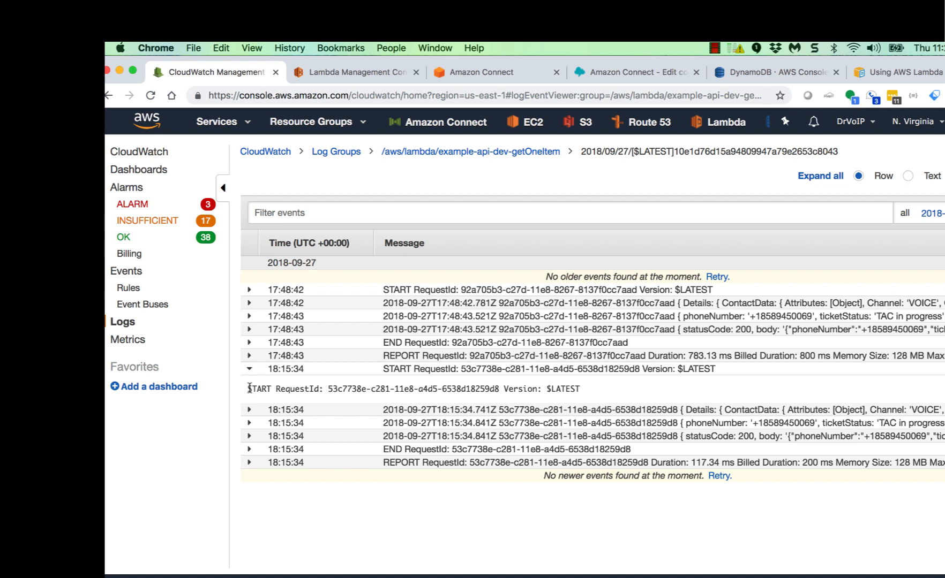
{"action": "left_click_drag", "start_coordinate": [249, 389], "coordinate": [343, 402]}
{"action": "left_click_drag", "start_coordinate": [400, 407], "coordinate": [586, 392]}
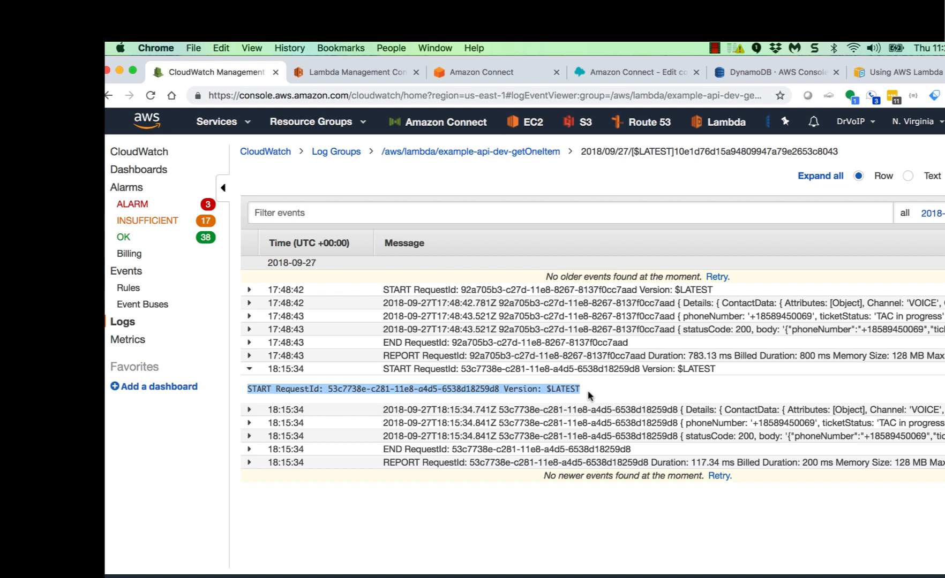
{"action": "left_click", "coordinate": [250, 370]}
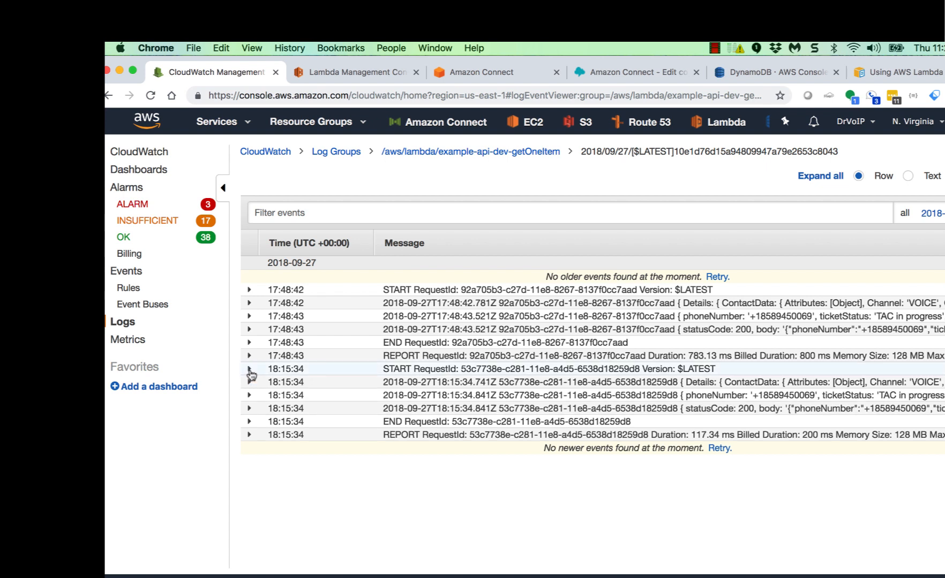
{"action": "left_click", "coordinate": [249, 382]}
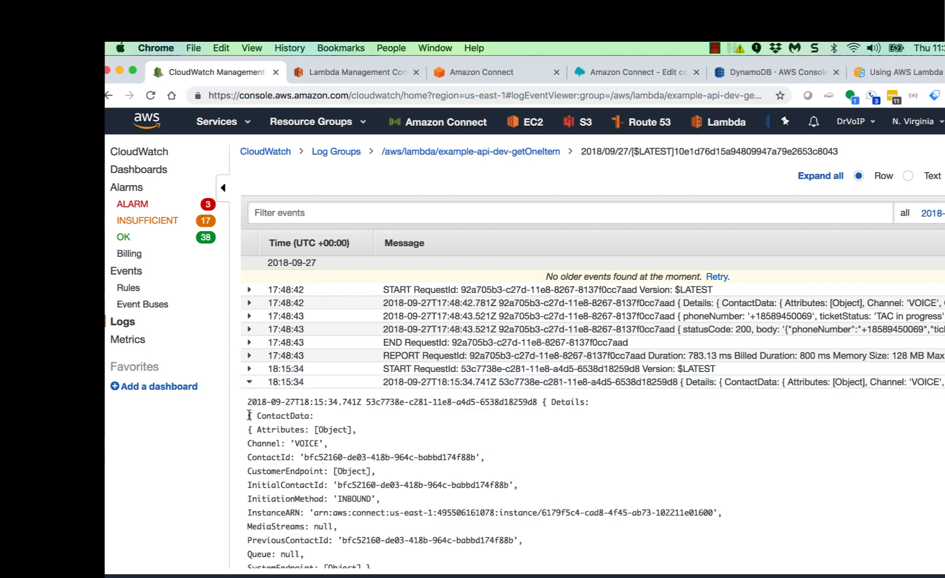
{"action": "left_click_drag", "start_coordinate": [249, 416], "coordinate": [337, 424]}
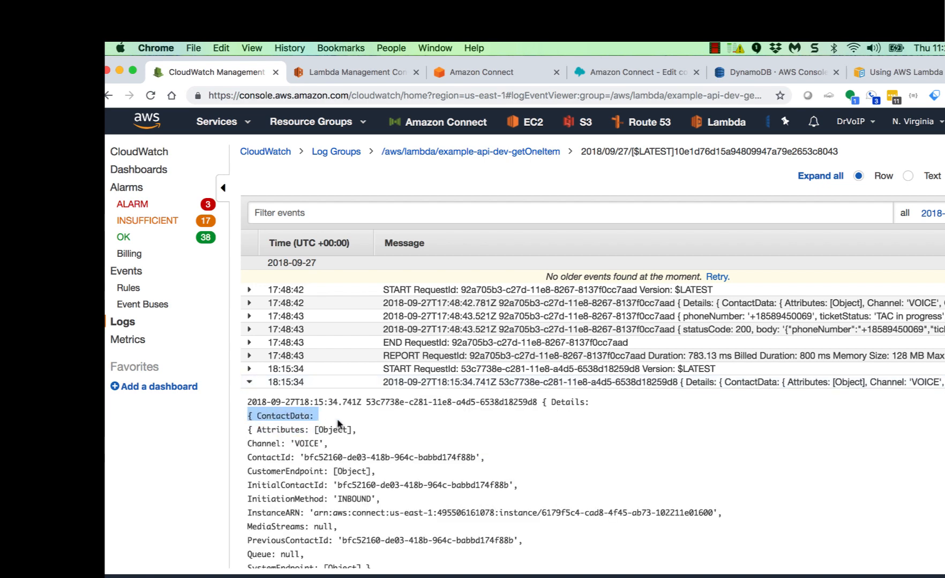
{"action": "left_click_drag", "start_coordinate": [248, 430], "coordinate": [354, 429]}
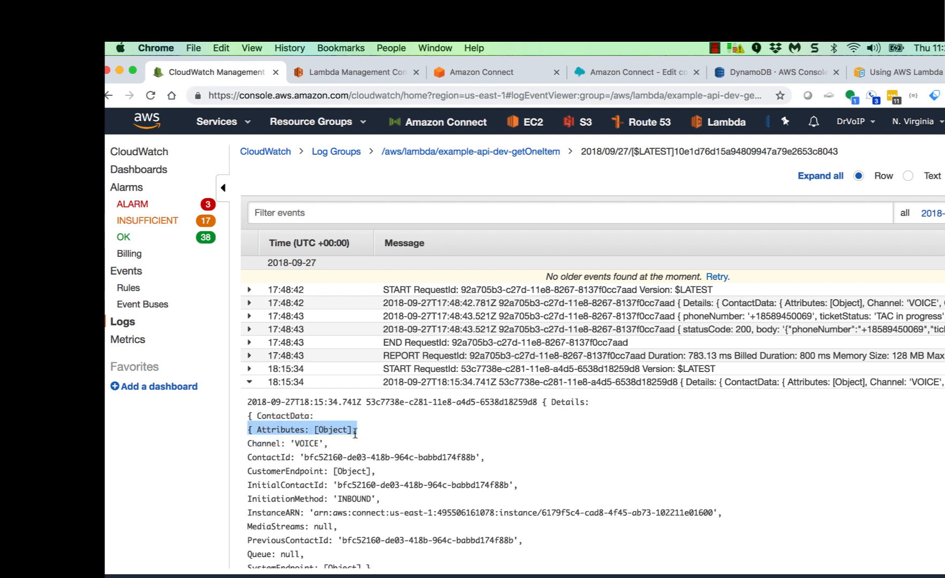
{"action": "left_click", "coordinate": [402, 444]}
{"action": "left_click_drag", "start_coordinate": [337, 499], "coordinate": [373, 498]}
{"action": "left_click", "coordinate": [459, 512]}
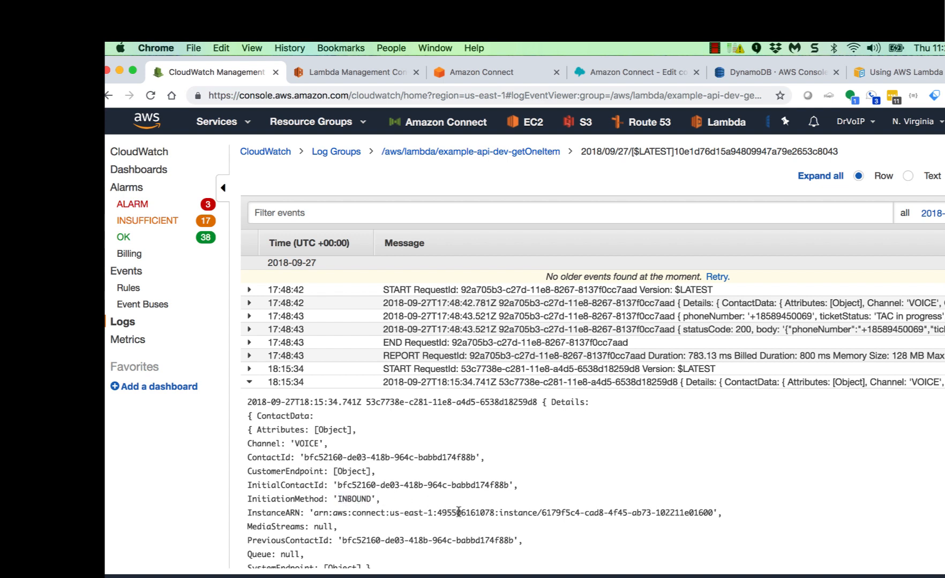
{"action": "left_click_drag", "start_coordinate": [329, 512], "coordinate": [429, 512]}
{"action": "left_click", "coordinate": [527, 474]}
{"action": "scroll", "coordinate": [570, 474], "scroll_direction": "down", "scroll_amount": 4}
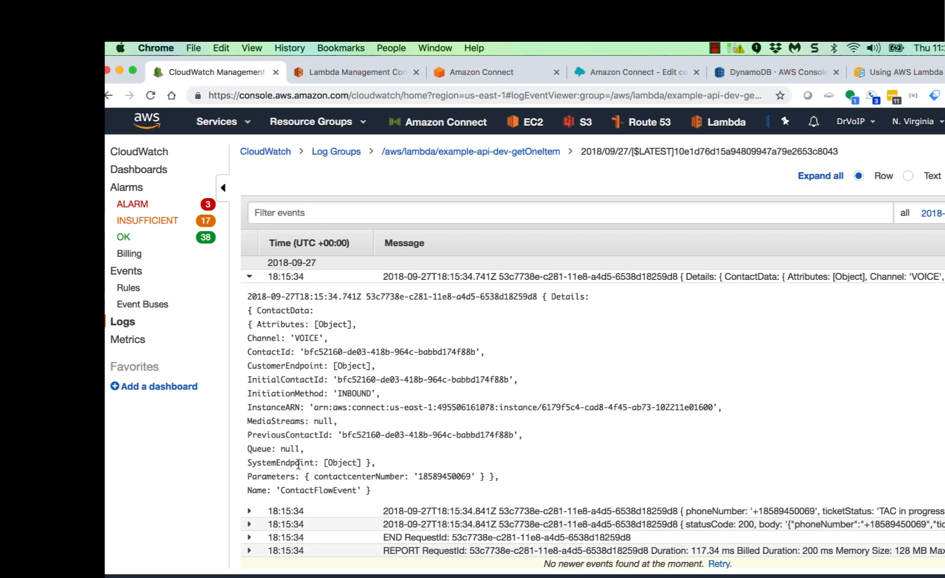
{"action": "left_click_drag", "start_coordinate": [301, 476], "coordinate": [509, 482]}
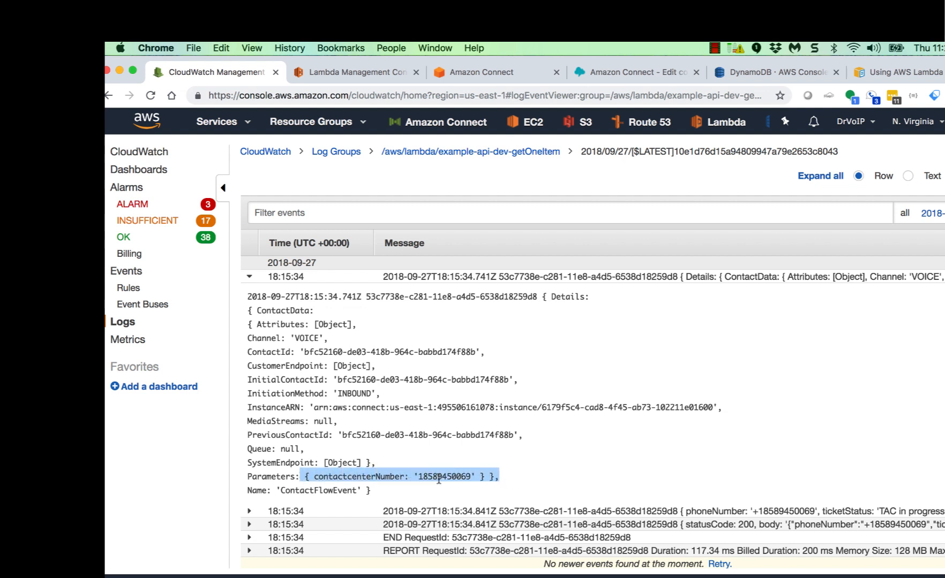
{"action": "left_click", "coordinate": [249, 276]}
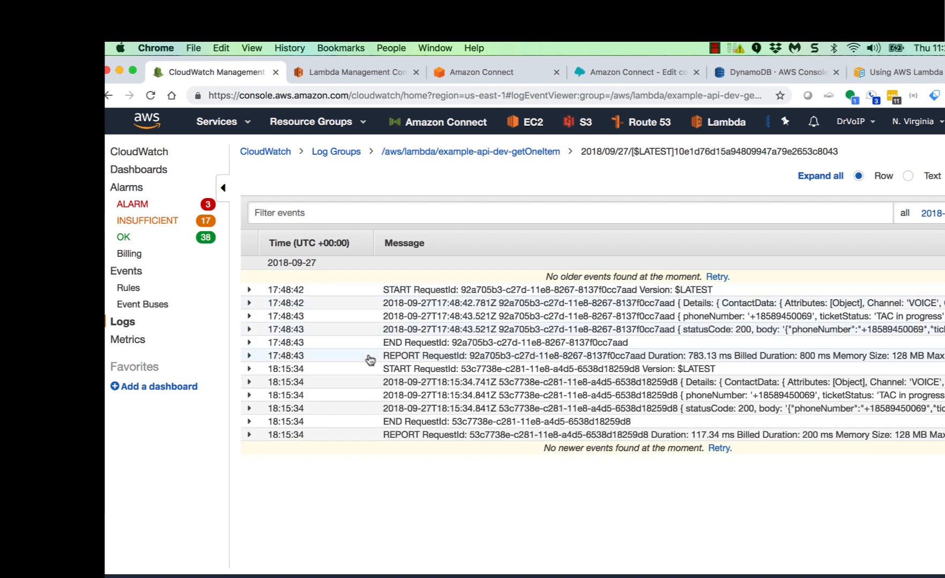
{"action": "left_click", "coordinate": [394, 384]}
{"action": "left_click", "coordinate": [394, 385]}
{"action": "left_click", "coordinate": [398, 399]}
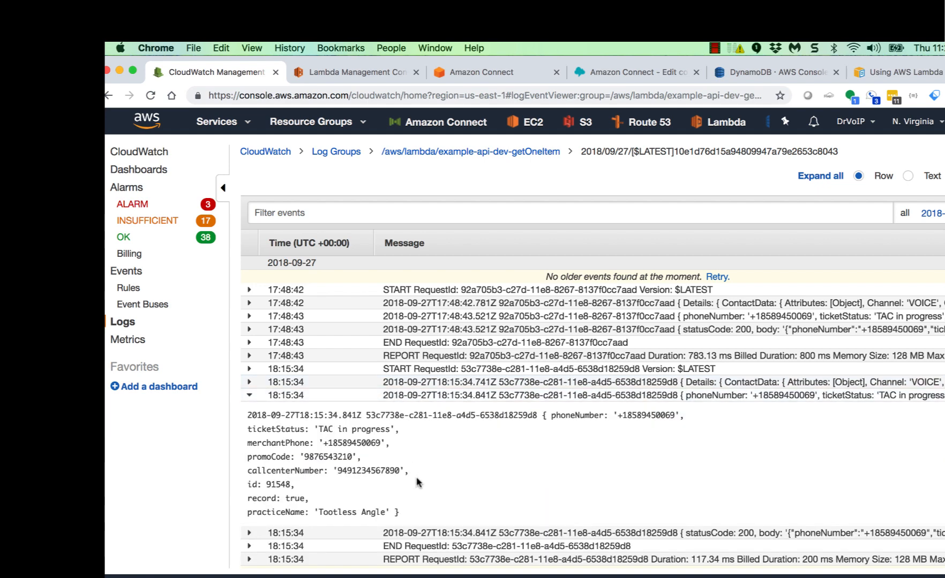
{"action": "left_click_drag", "start_coordinate": [248, 429], "coordinate": [399, 429]}
{"action": "left_click", "coordinate": [399, 429]}
{"action": "left_click", "coordinate": [250, 396]}
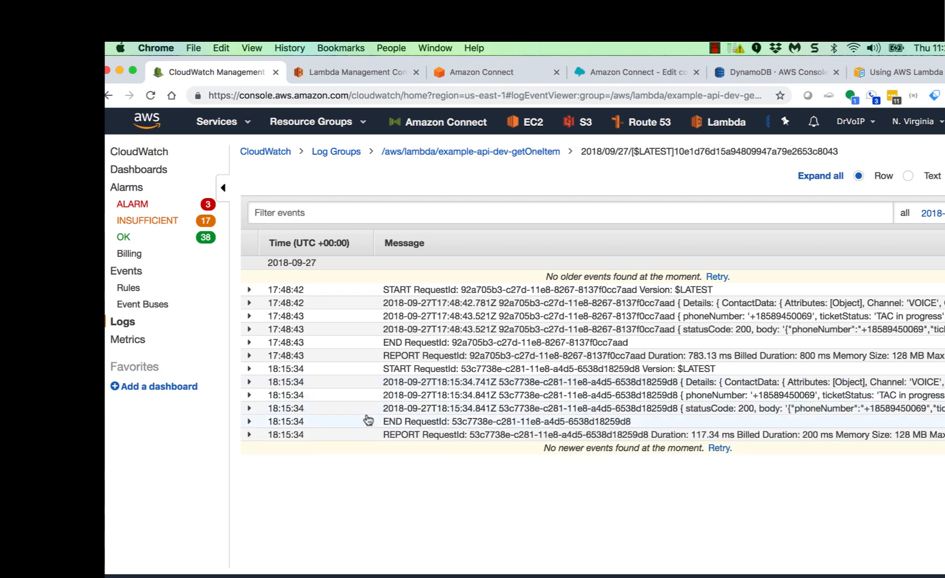
{"action": "left_click", "coordinate": [400, 410]}
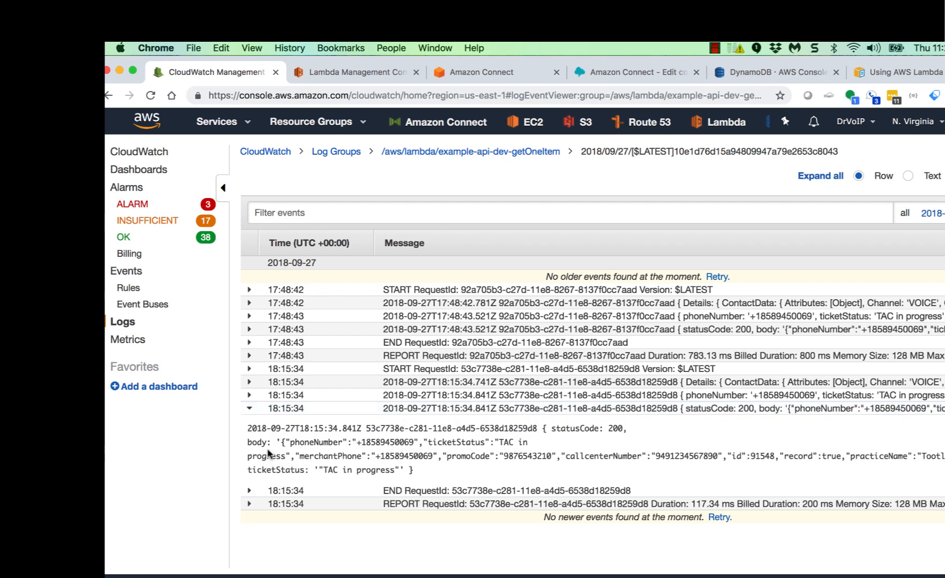
{"action": "left_click_drag", "start_coordinate": [246, 446], "coordinate": [430, 479]}
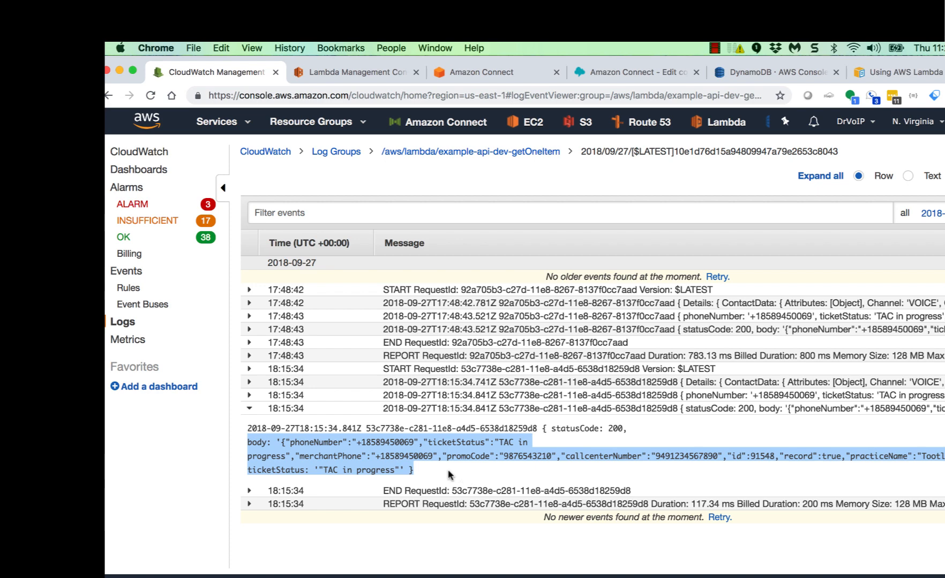
{"action": "left_click", "coordinate": [251, 410]}
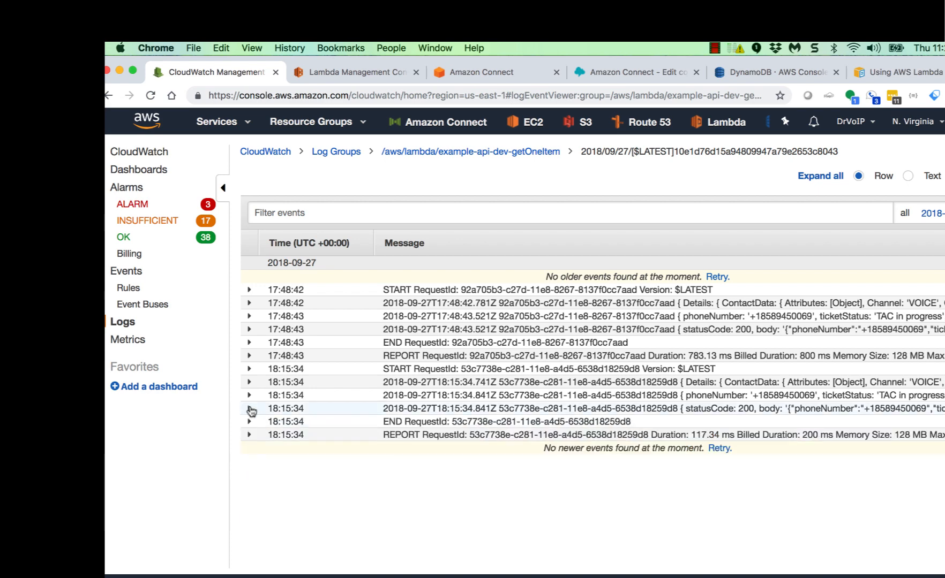